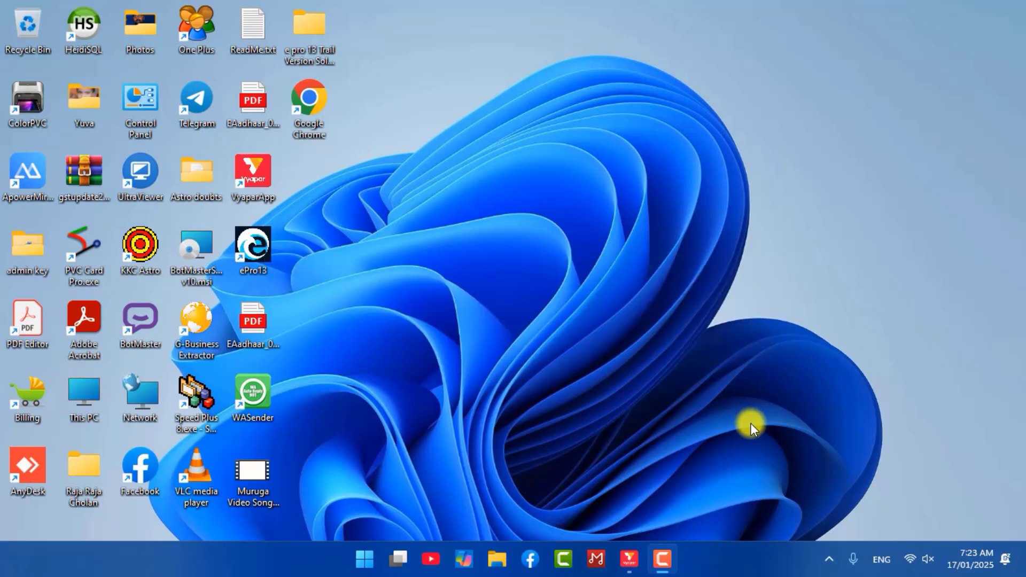
- Switch to Vyapar and open its general settings
{"action": "left_click", "coordinate": [630, 561]}
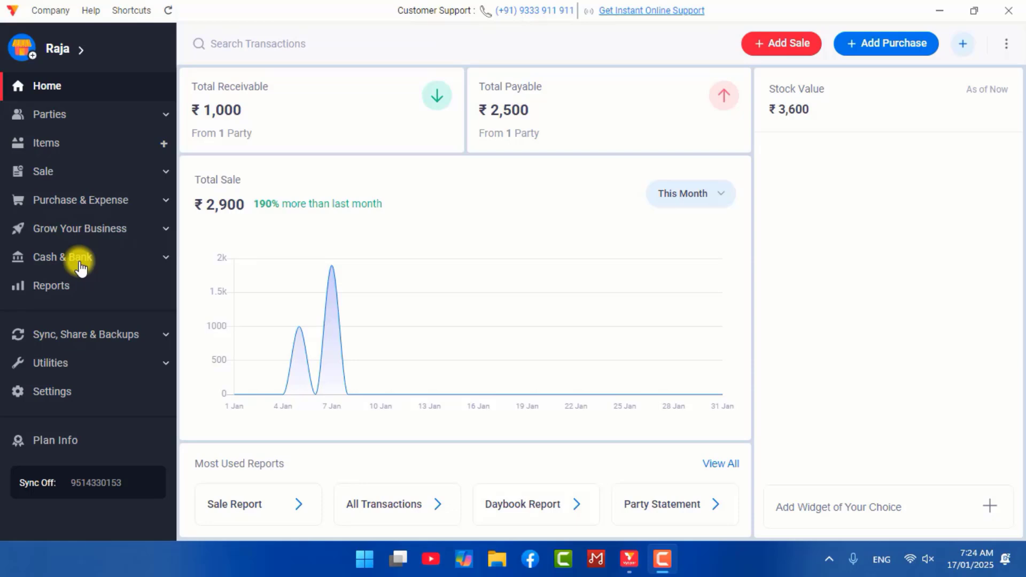
{"action": "left_click", "coordinate": [131, 262]}
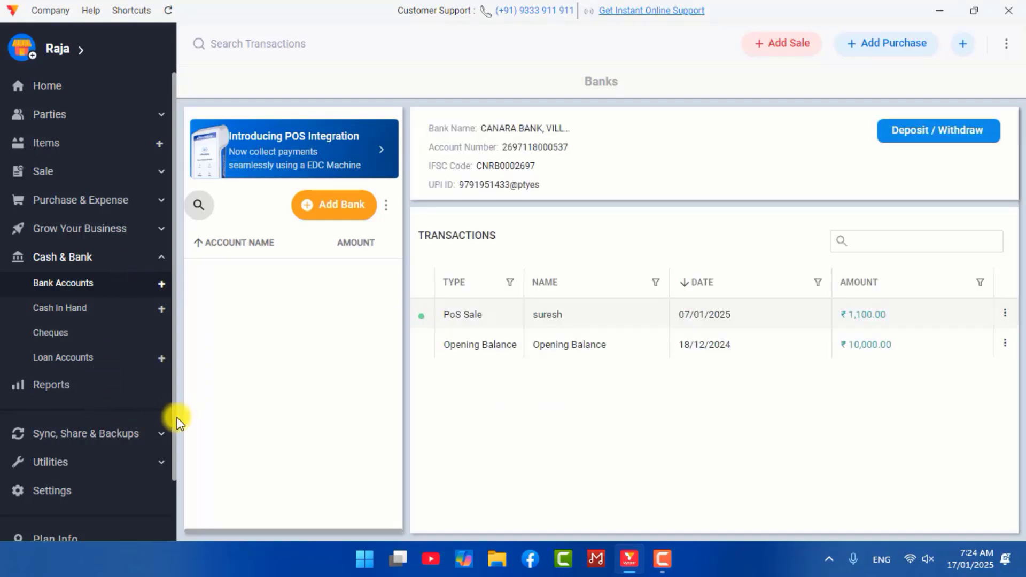
{"action": "left_click", "coordinate": [53, 498]}
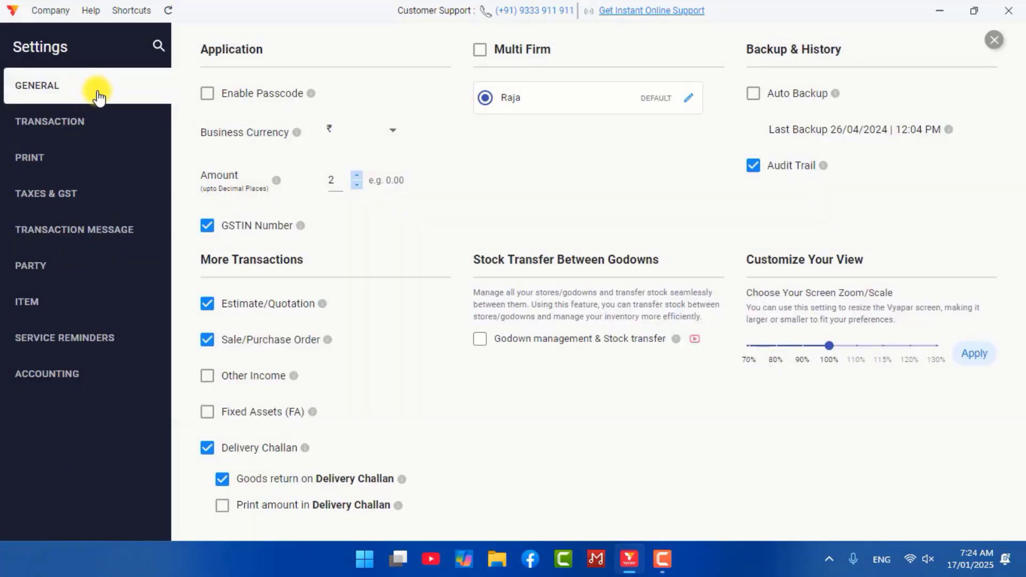
- View the passcode setup without setting a code, and enable Multi Firm, leaving the Add Firm form unsaved
{"action": "left_click", "coordinate": [209, 95]}
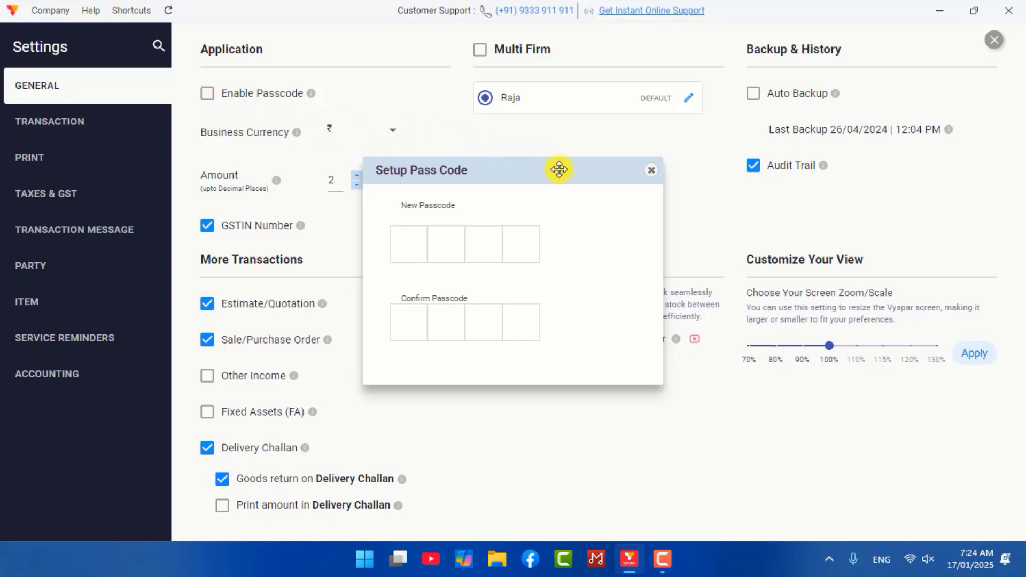
{"action": "left_click", "coordinate": [653, 172]}
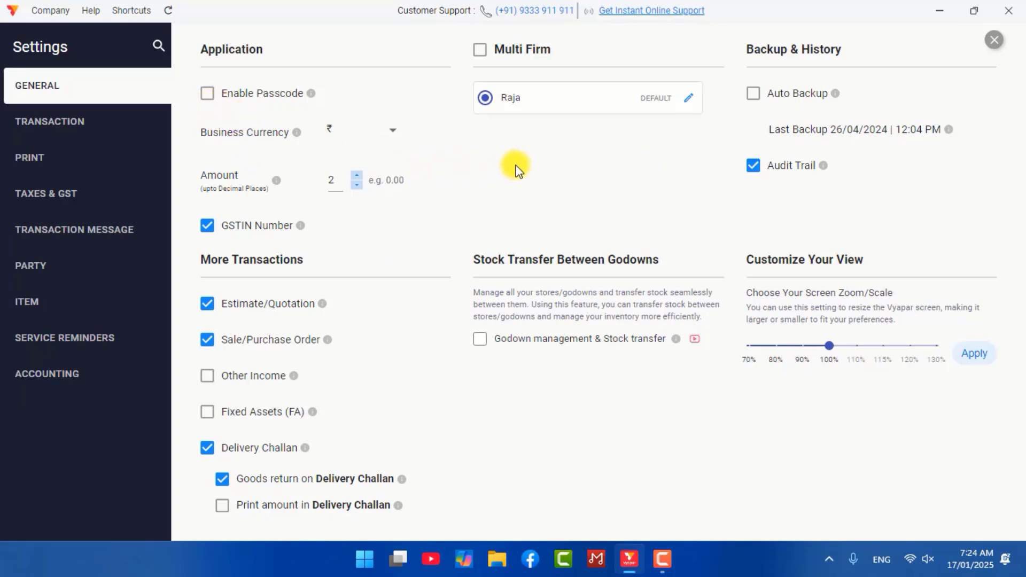
{"action": "left_click", "coordinate": [481, 51]}
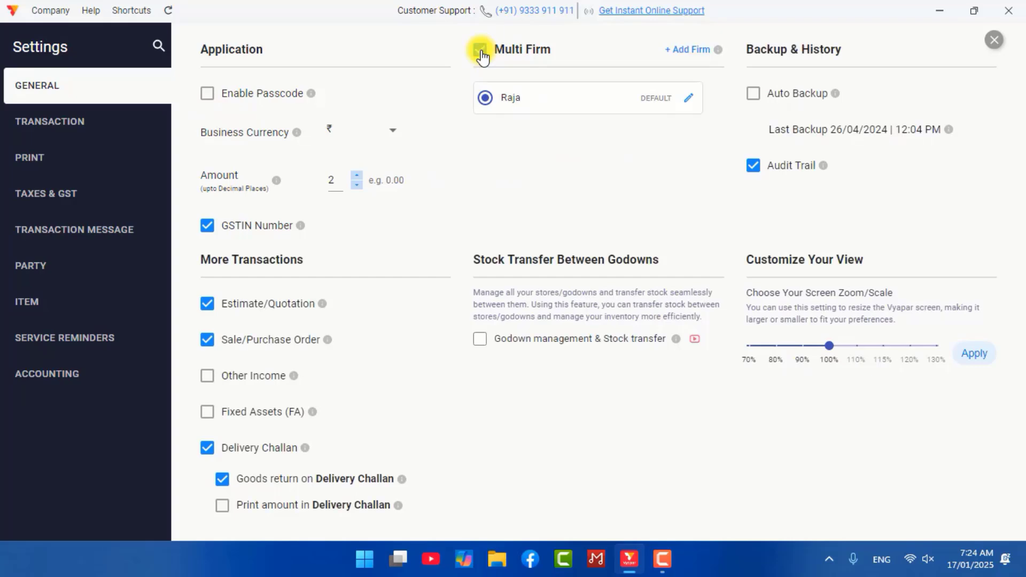
{"action": "left_click", "coordinate": [692, 51]}
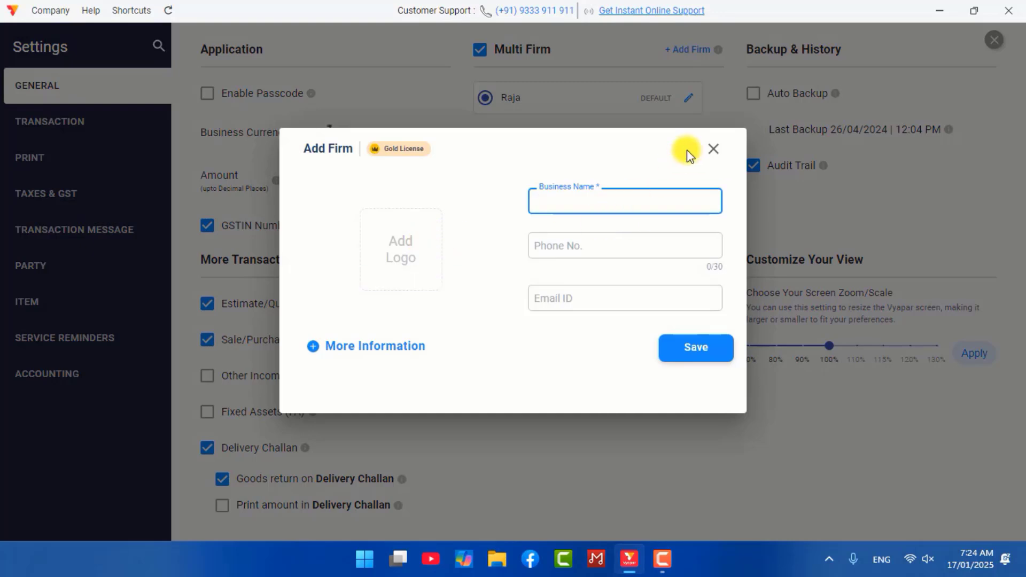
{"action": "left_click", "coordinate": [715, 154]}
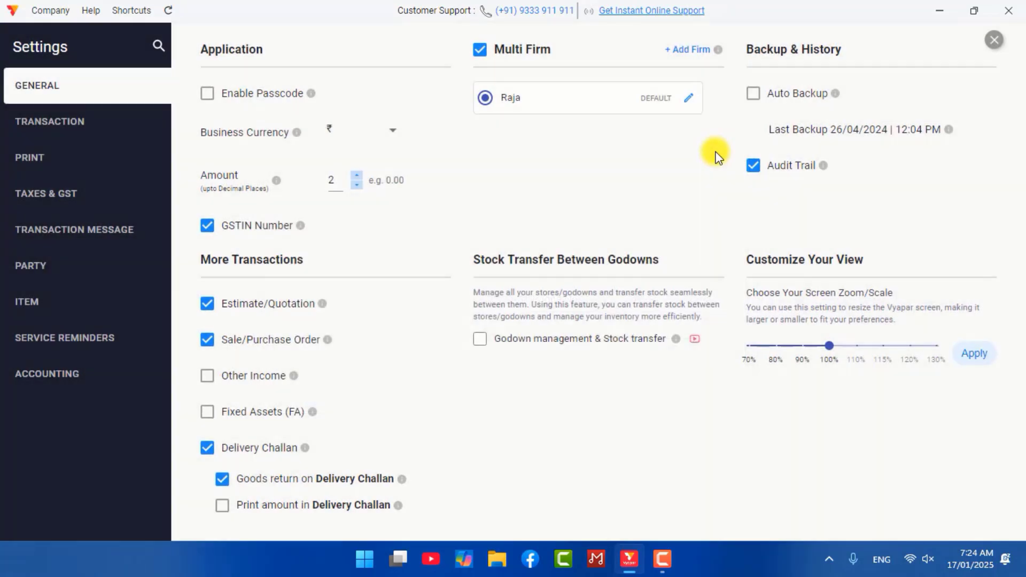
- Enable Auto Backup every 7 days, dismissing the Google sign-in window without signing in
{"action": "left_click", "coordinate": [755, 98]}
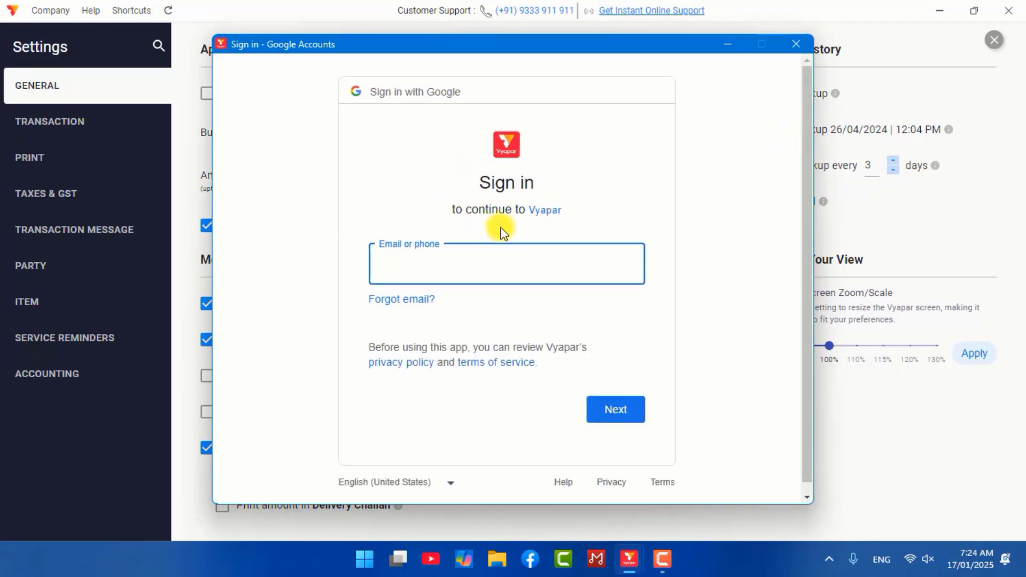
{"action": "left_click", "coordinate": [797, 45]}
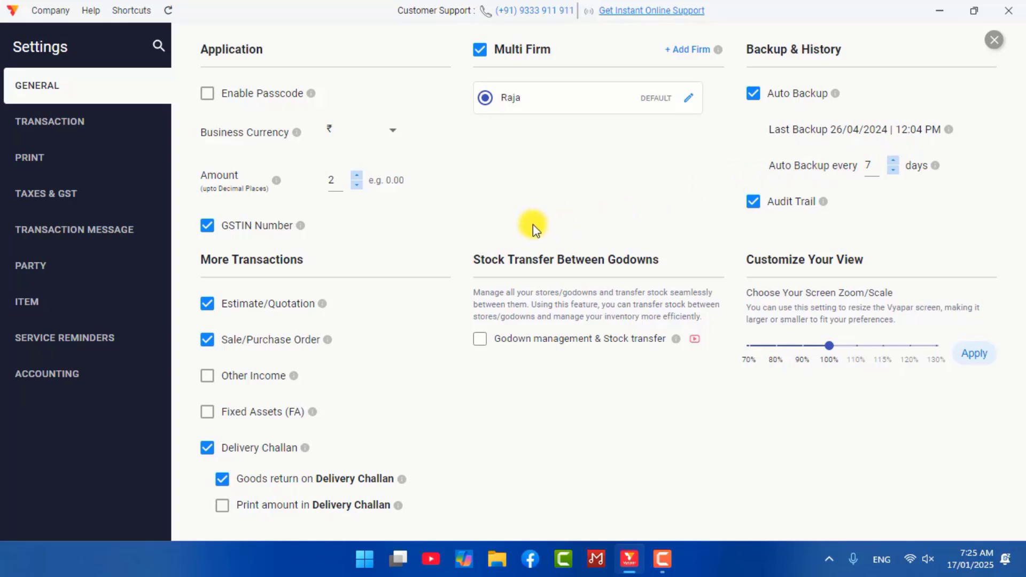
- Switch Estimate/Quotation off and back on, and enable Other Income among the additional transactions
{"action": "left_click", "coordinate": [209, 304]}
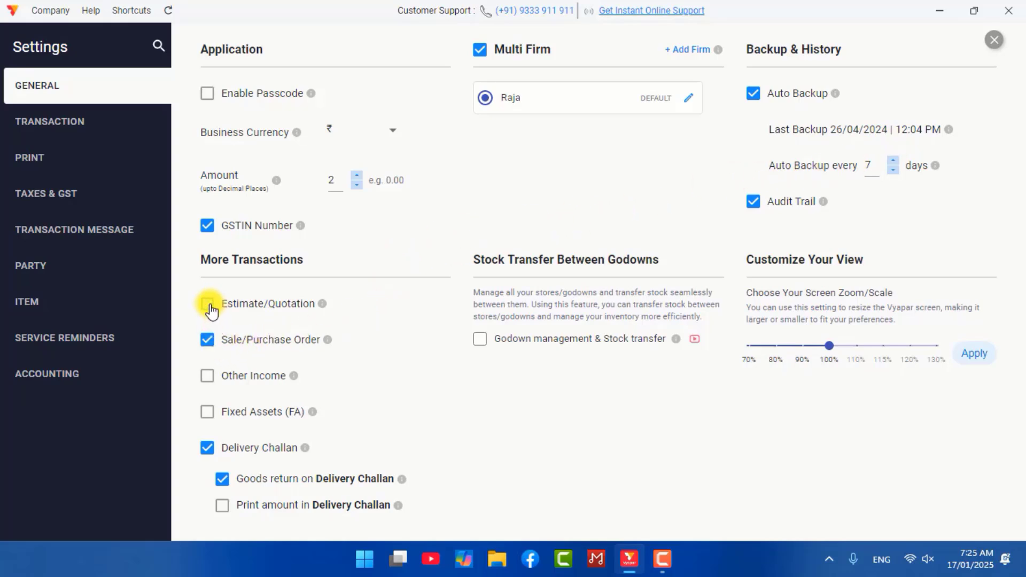
{"action": "left_click", "coordinate": [211, 309]}
{"action": "mouse_move", "coordinate": [828, 349]}
{"action": "left_mouse_down"}
{"action": "mouse_move", "coordinate": [854, 350]}
{"action": "mouse_move", "coordinate": [832, 352]}
{"action": "left_mouse_up"}
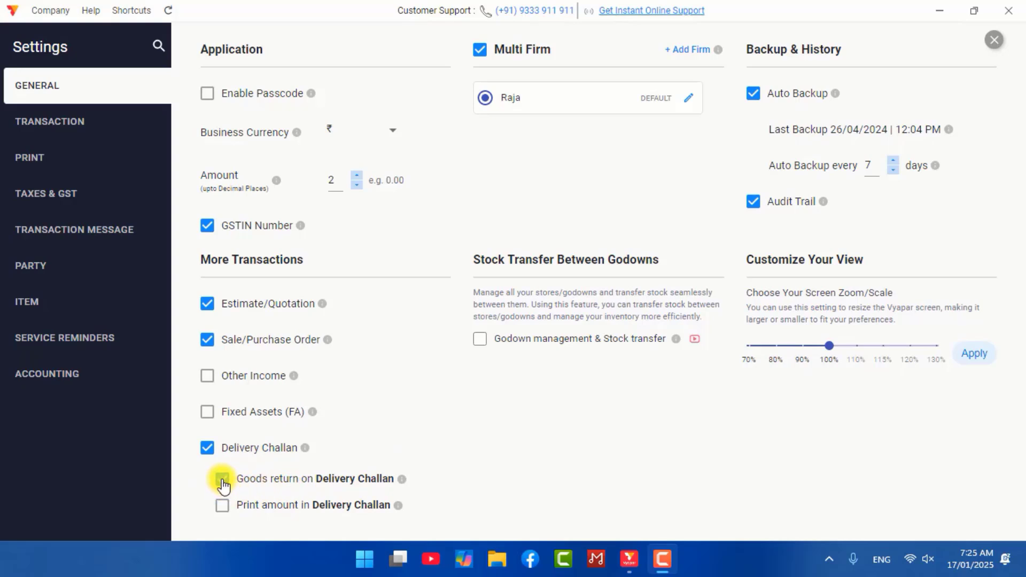
{"action": "left_click", "coordinate": [206, 378]}
{"action": "left_click", "coordinate": [207, 378]}
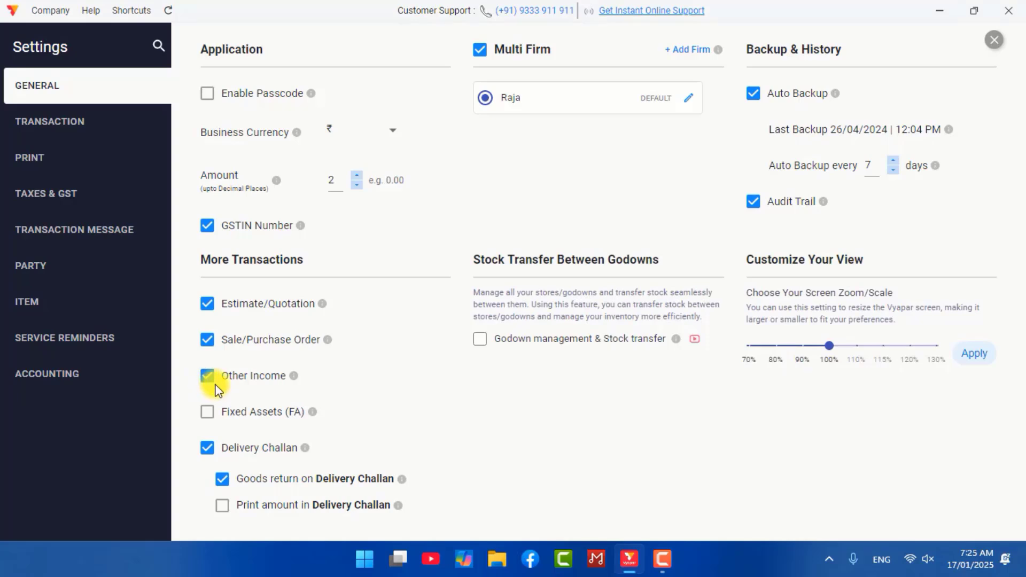
- Enable Godown management & Stock transfer and open the form for adding the first godown
{"action": "left_click", "coordinate": [481, 340]}
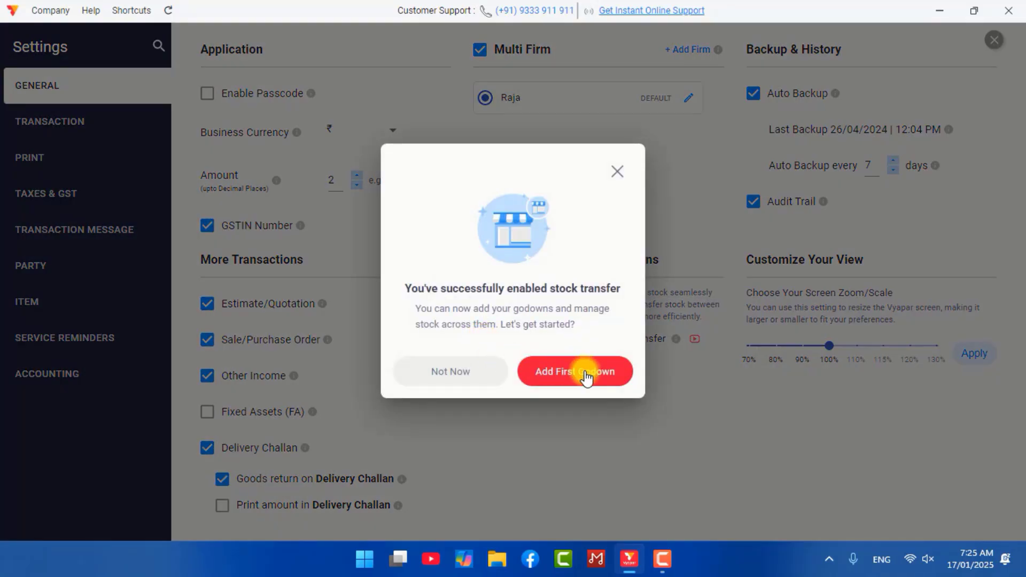
{"action": "left_click", "coordinate": [587, 378]}
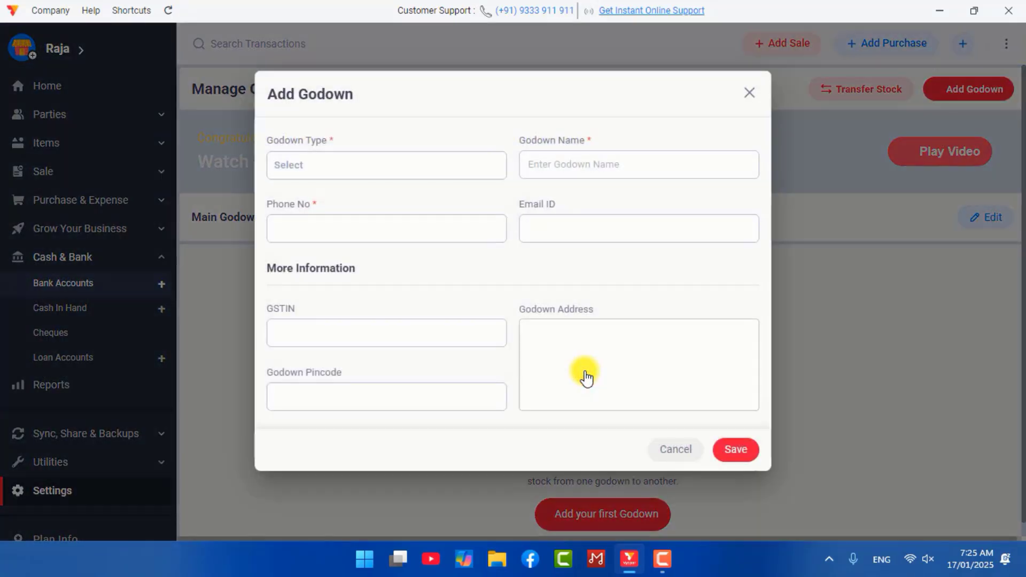
- Try filling in a new godown with the type Godown, and leave the form without saving
{"action": "left_click", "coordinate": [483, 172]}
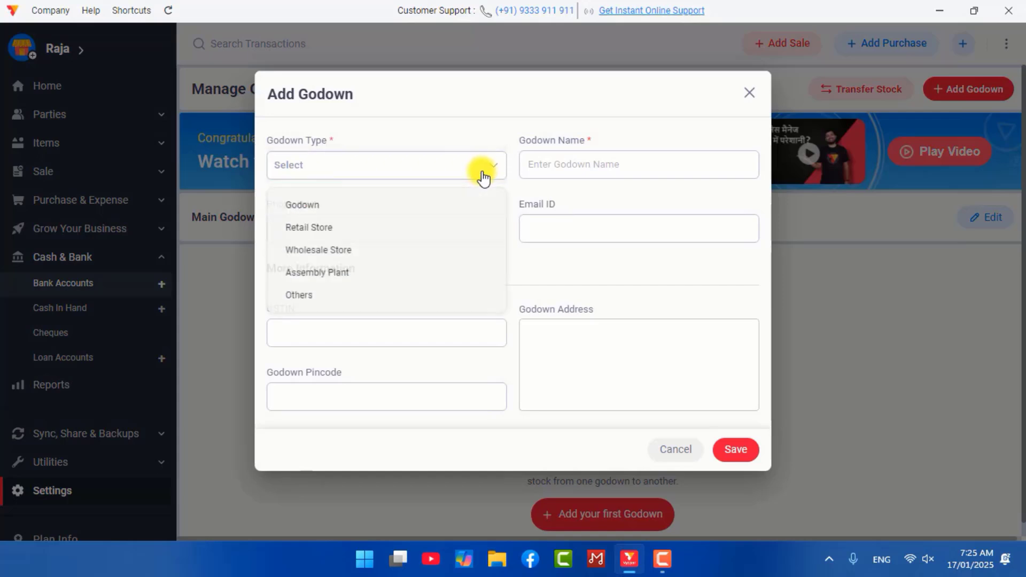
{"action": "left_click", "coordinate": [327, 206]}
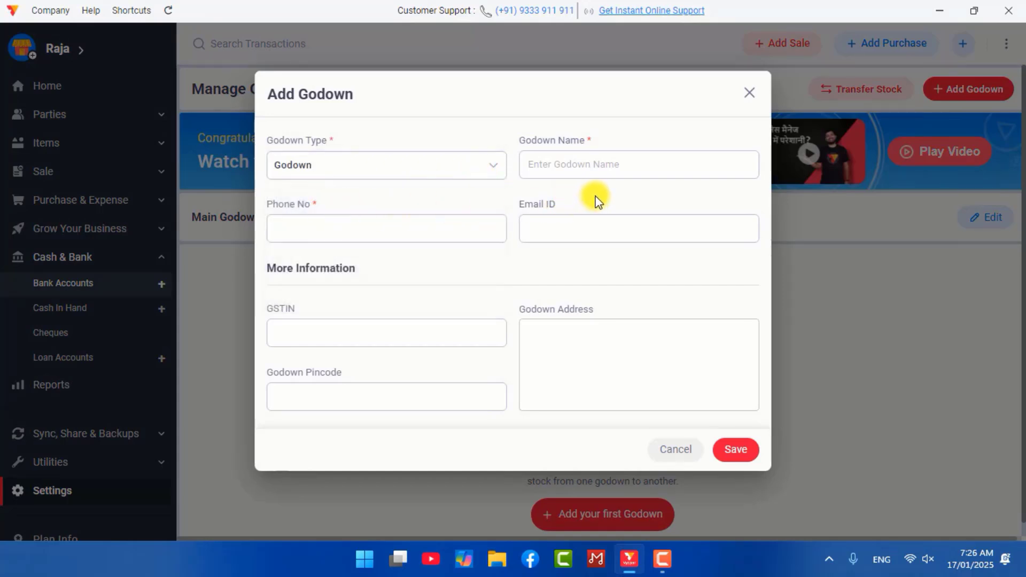
{"action": "left_click", "coordinate": [608, 167]}
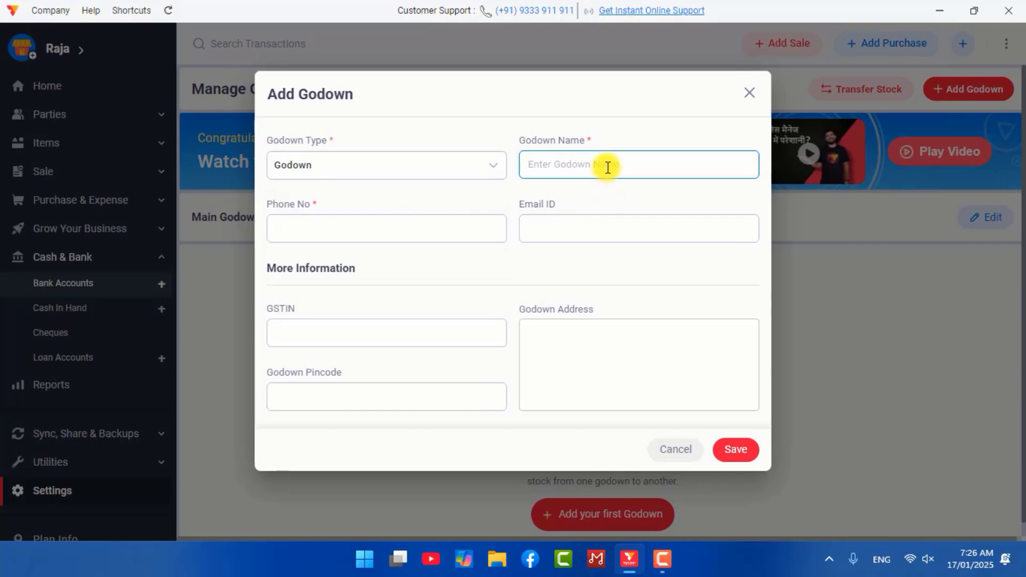
{"action": "left_click", "coordinate": [749, 101]}
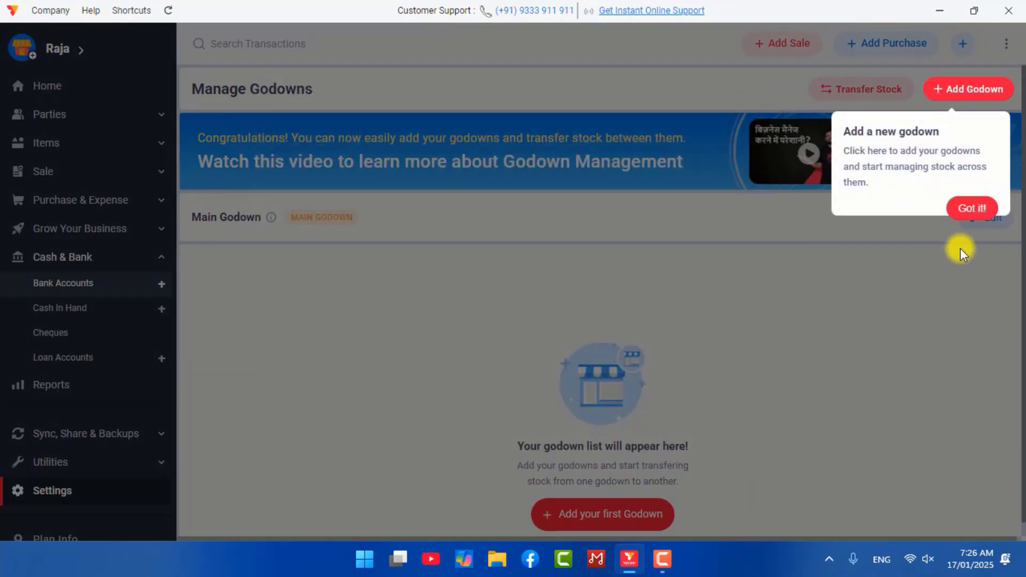
{"action": "left_click", "coordinate": [961, 249]}
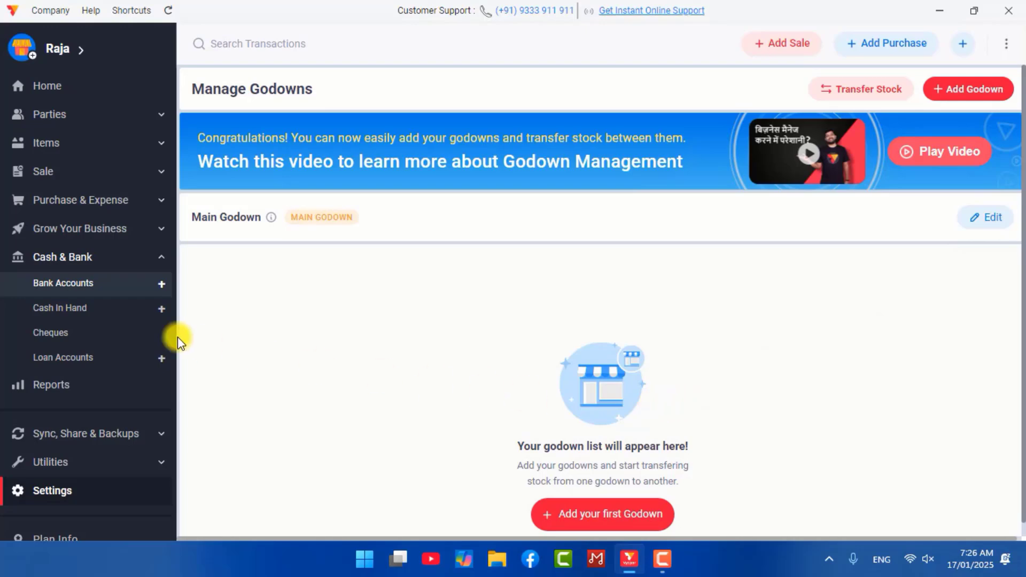
- Enable E-way bill no in the transaction settings and view the Sale prefix options
{"action": "left_click", "coordinate": [72, 499]}
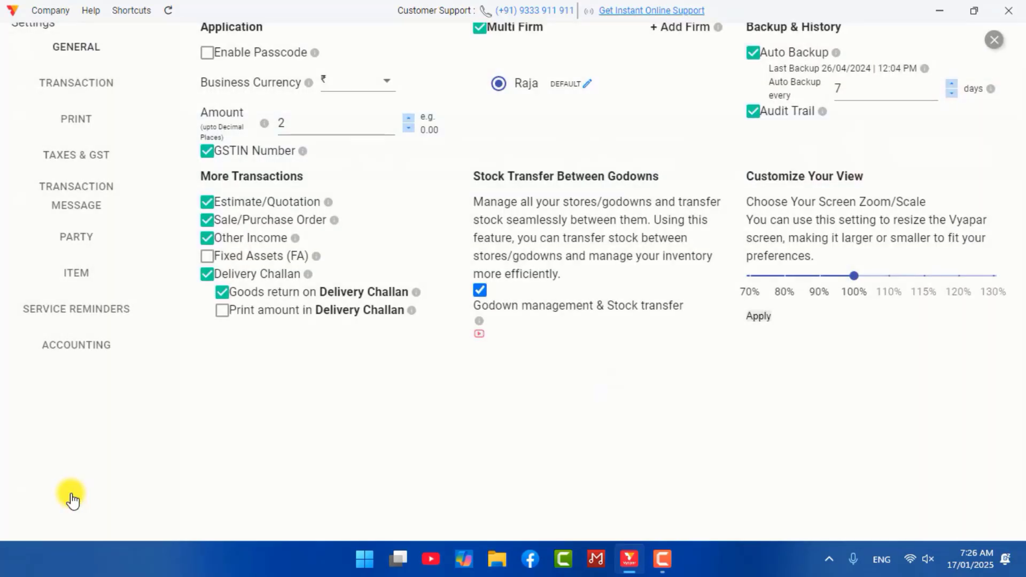
{"action": "left_click", "coordinate": [75, 126]}
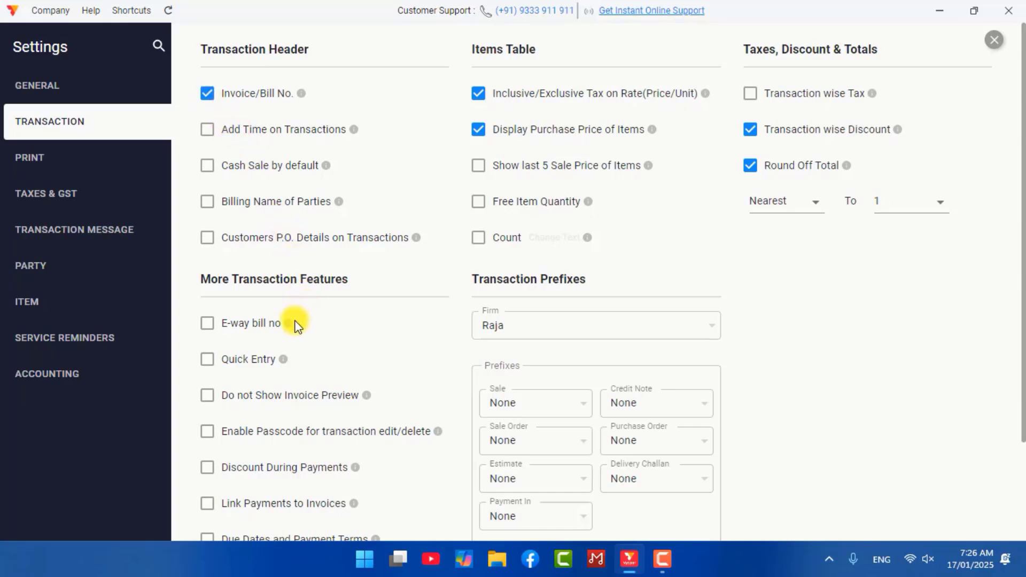
{"action": "left_click", "coordinate": [207, 324]}
{"action": "left_click_drag", "start_coordinate": [1020, 199], "coordinate": [1020, 293]}
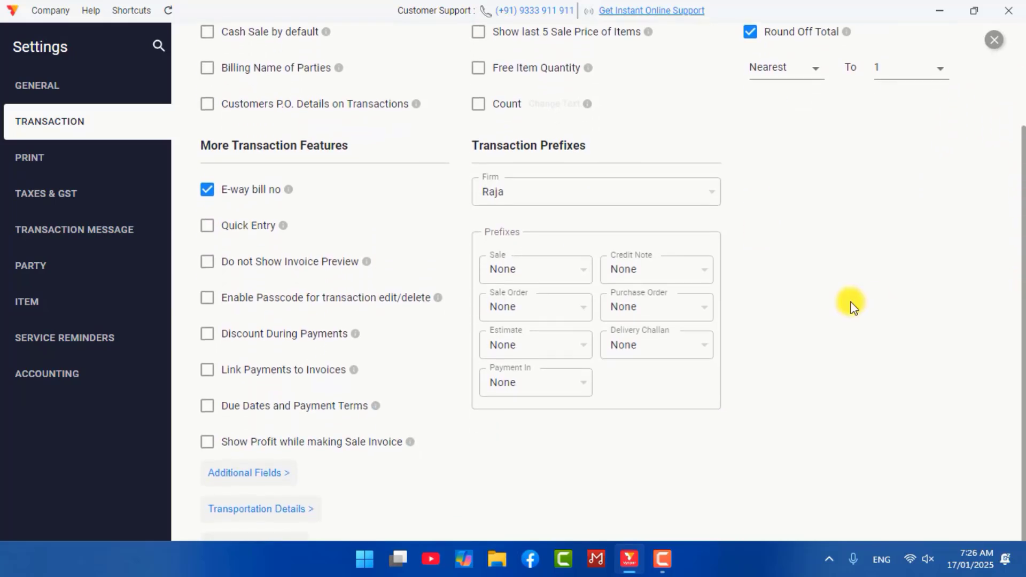
{"action": "left_click", "coordinate": [526, 273]}
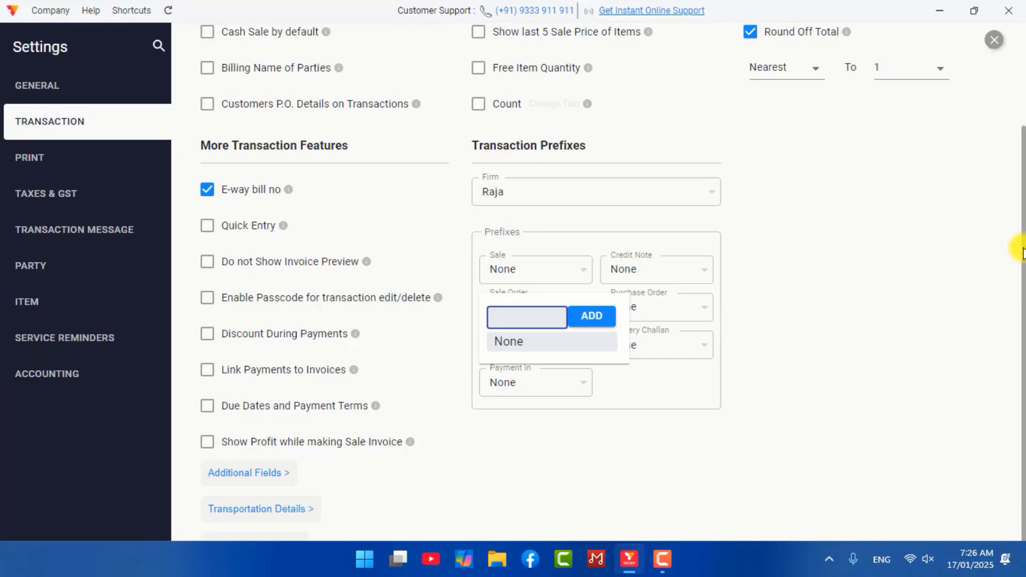
{"action": "scroll", "coordinate": [1021, 251], "scroll_direction": "down", "scroll_amount": 1}
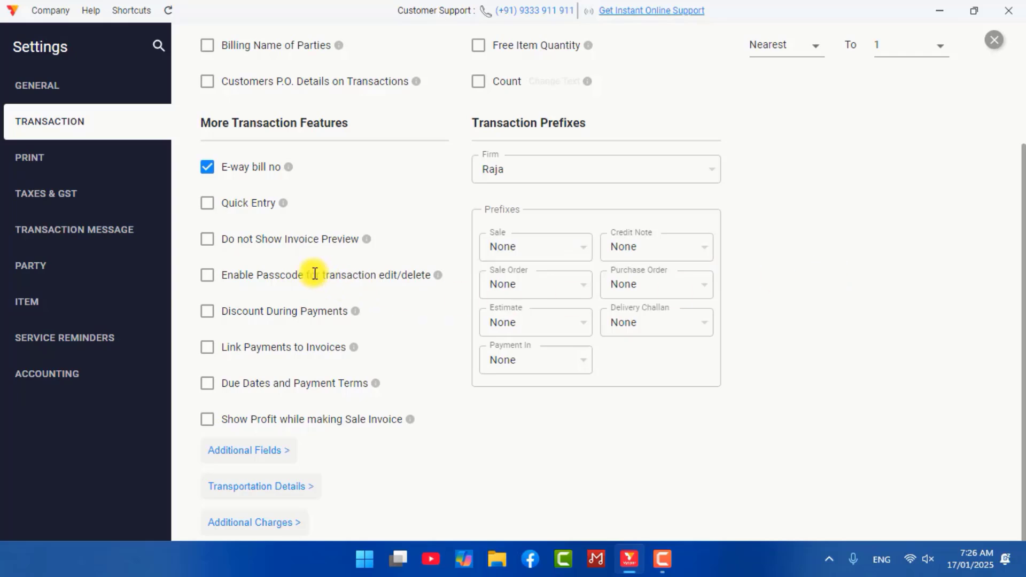
- Try enabling Additional Fields 1 and 2 for both the firm and its transactions in the additional fields setup
{"action": "left_click", "coordinate": [279, 452]}
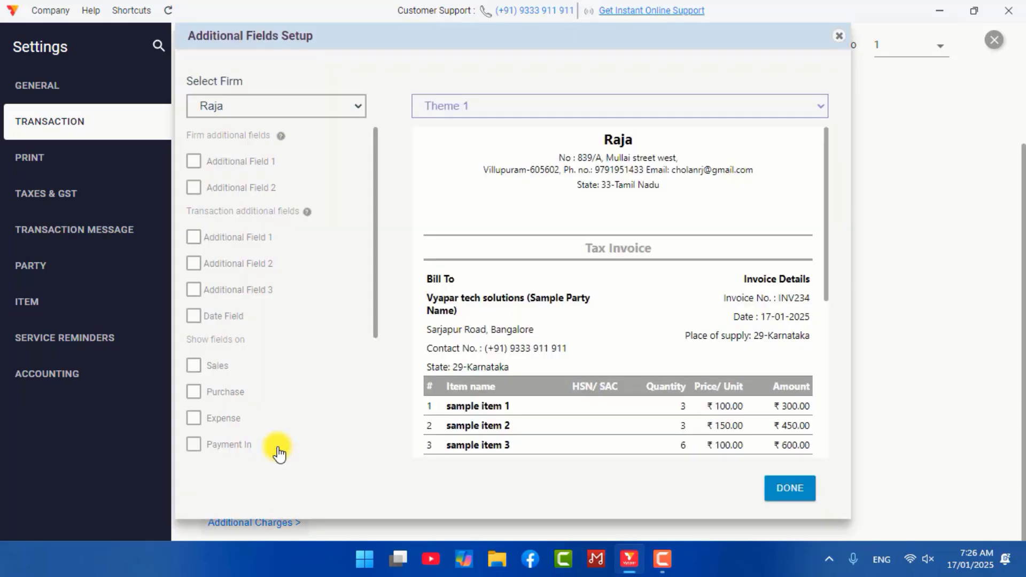
{"action": "left_click", "coordinate": [193, 162]}
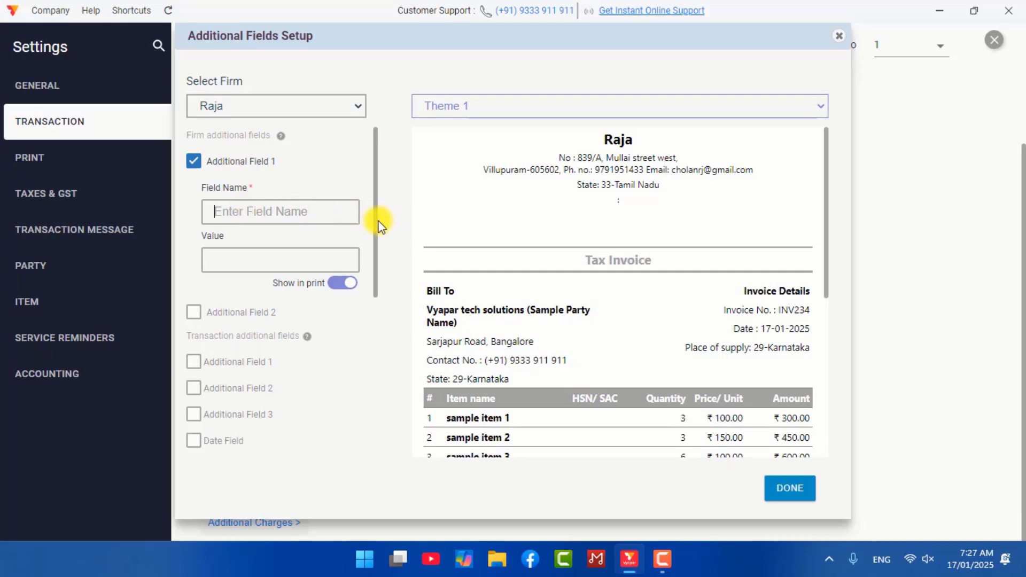
{"action": "left_click_drag", "start_coordinate": [376, 226], "coordinate": [361, 250]}
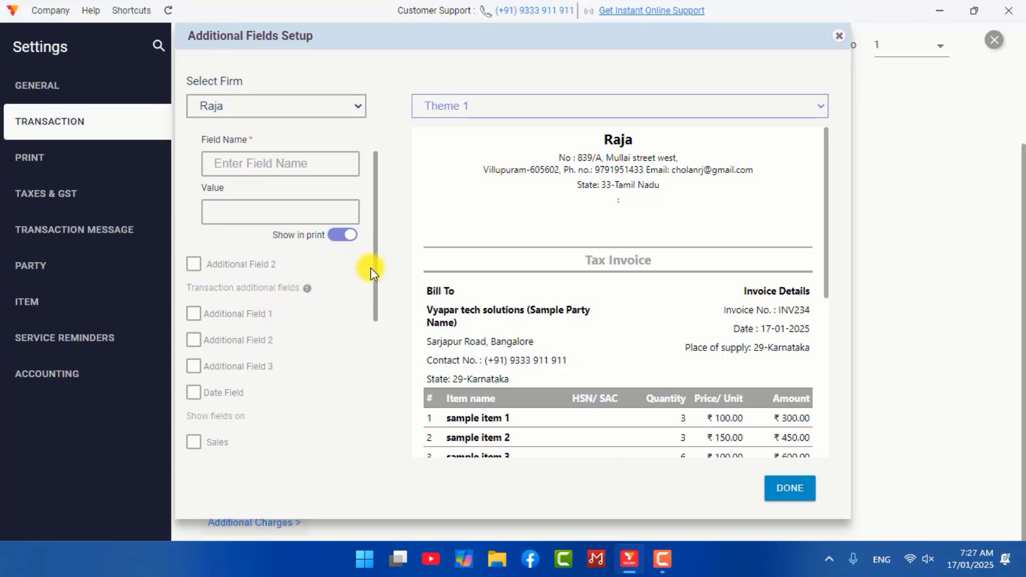
{"action": "left_click_drag", "start_coordinate": [383, 262], "coordinate": [370, 299]}
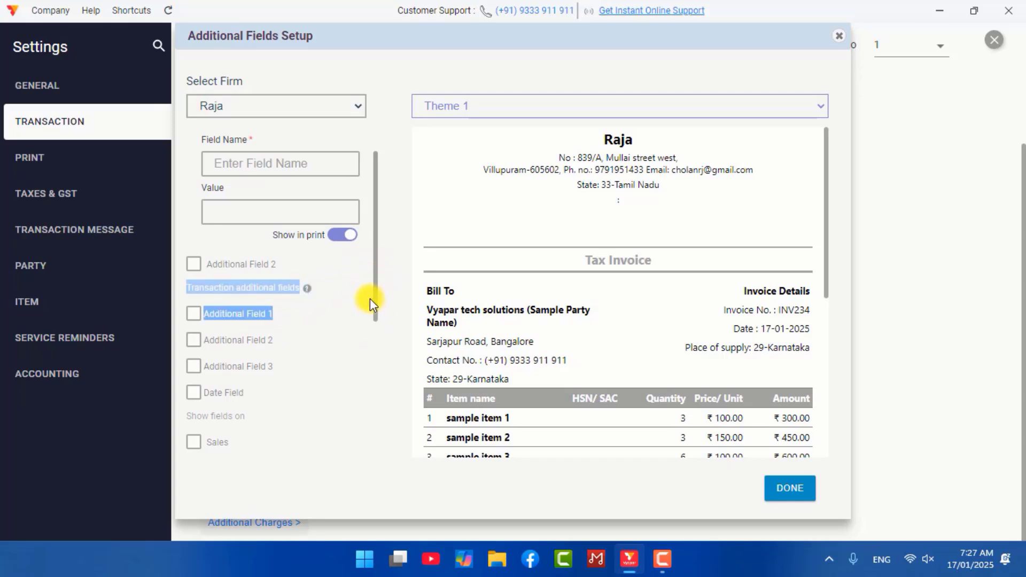
{"action": "left_click", "coordinate": [194, 353]}
{"action": "left_click", "coordinate": [194, 342]}
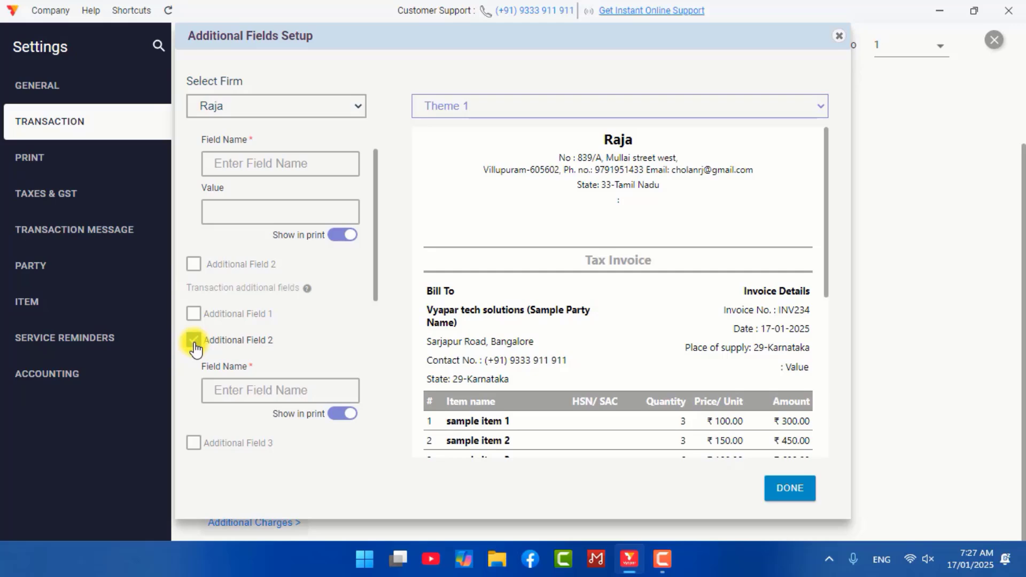
{"action": "left_click", "coordinate": [194, 313]}
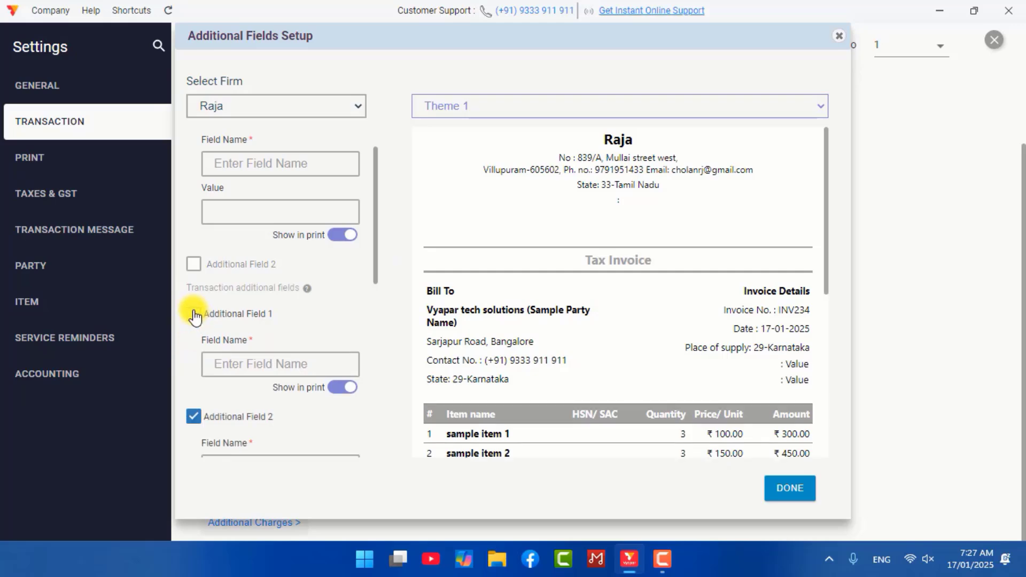
{"action": "left_click", "coordinate": [194, 266]}
- Look through the remaining additional field and transaction type options, and close the setup without applying it
{"action": "scroll", "coordinate": [376, 342], "scroll_direction": "down", "scroll_amount": 5}
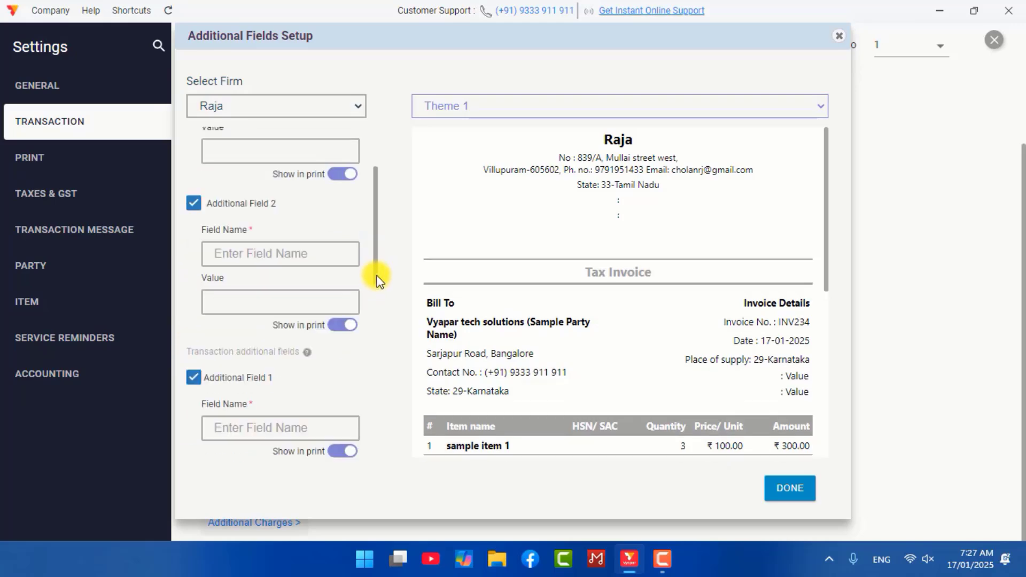
{"action": "scroll", "coordinate": [377, 343], "scroll_direction": "up", "scroll_amount": 10}
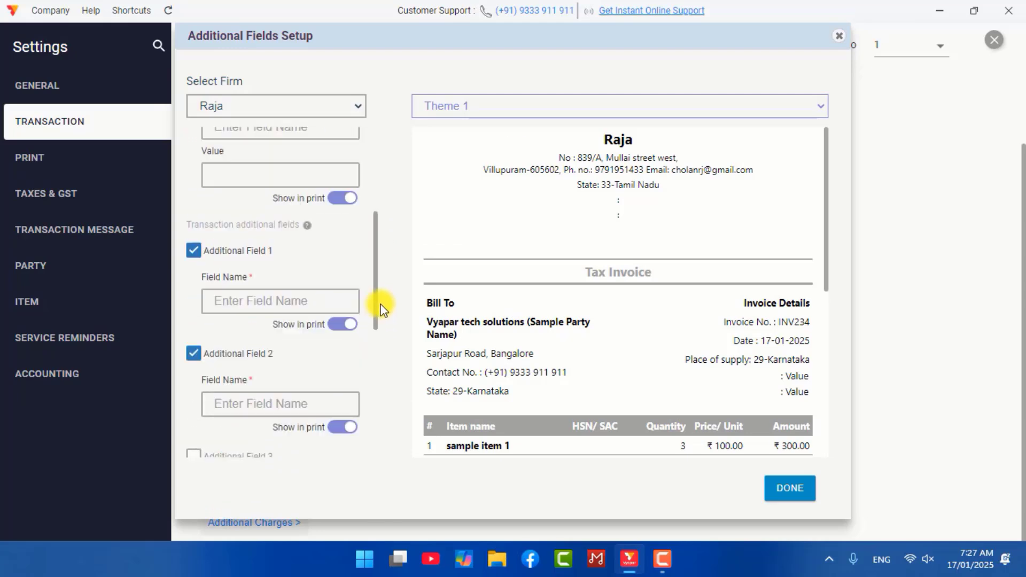
{"action": "left_click_drag", "start_coordinate": [370, 210], "coordinate": [348, 400]}
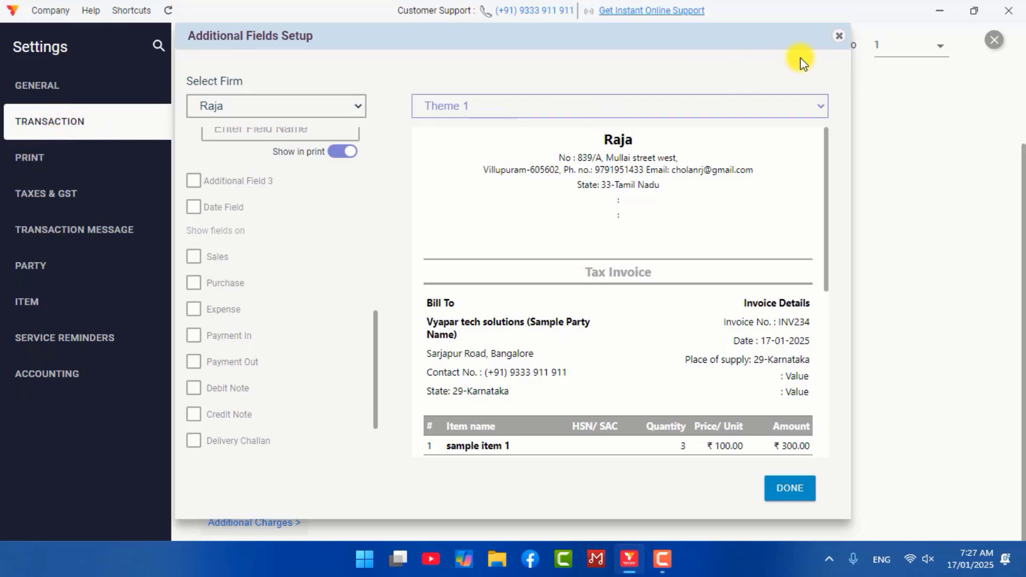
{"action": "left_click", "coordinate": [838, 36]}
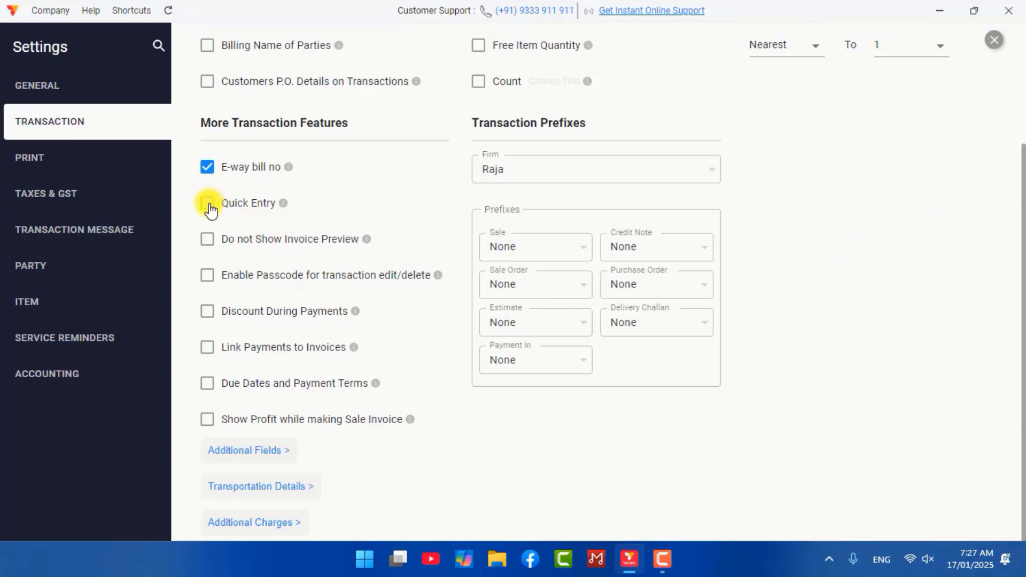
- Enable Quick Entry in the transaction settings, and view the invoice preview in the print settings
{"action": "left_click", "coordinate": [209, 204]}
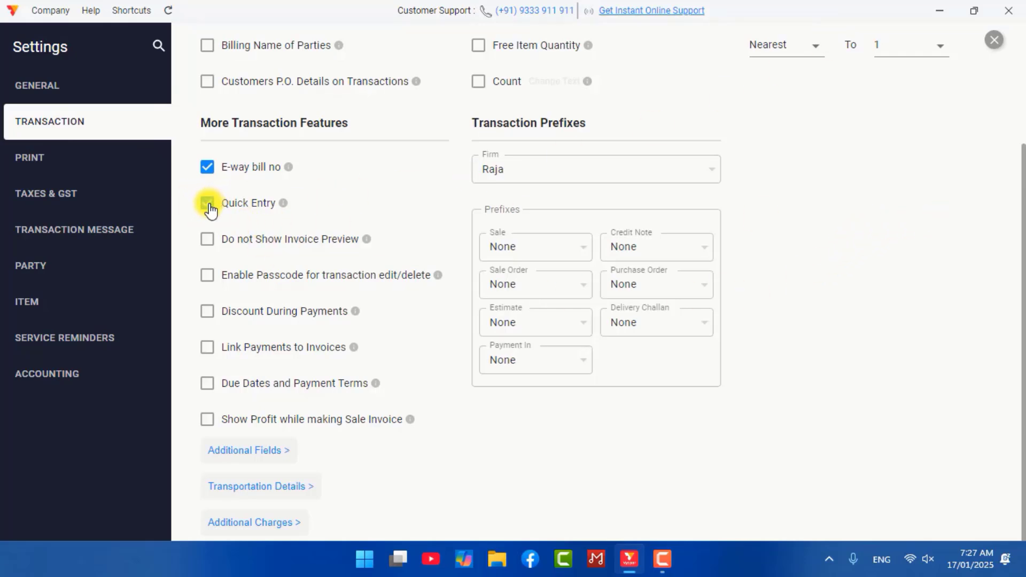
{"action": "left_click", "coordinate": [41, 160]}
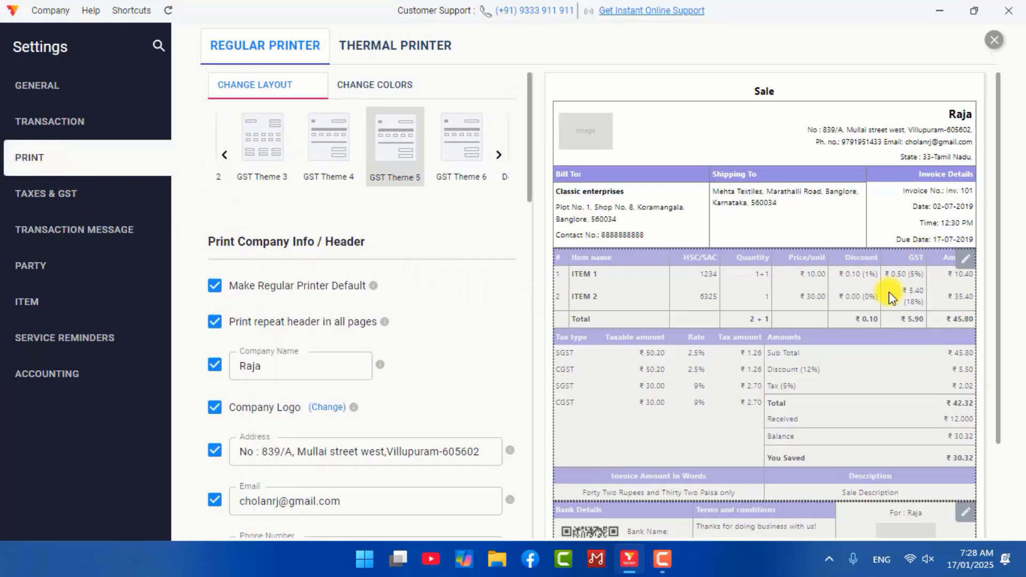
{"action": "scroll", "coordinate": [882, 513], "scroll_direction": "down", "scroll_amount": 1}
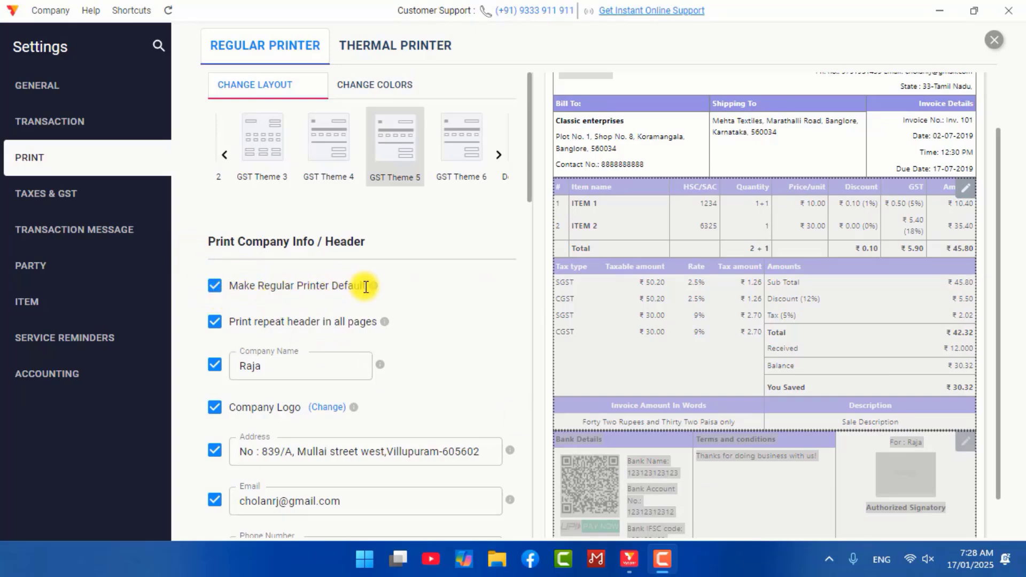
- Try to remove the regular printer as default, cancel that change, and try clearing the company name in the print header
{"action": "left_click", "coordinate": [216, 289]}
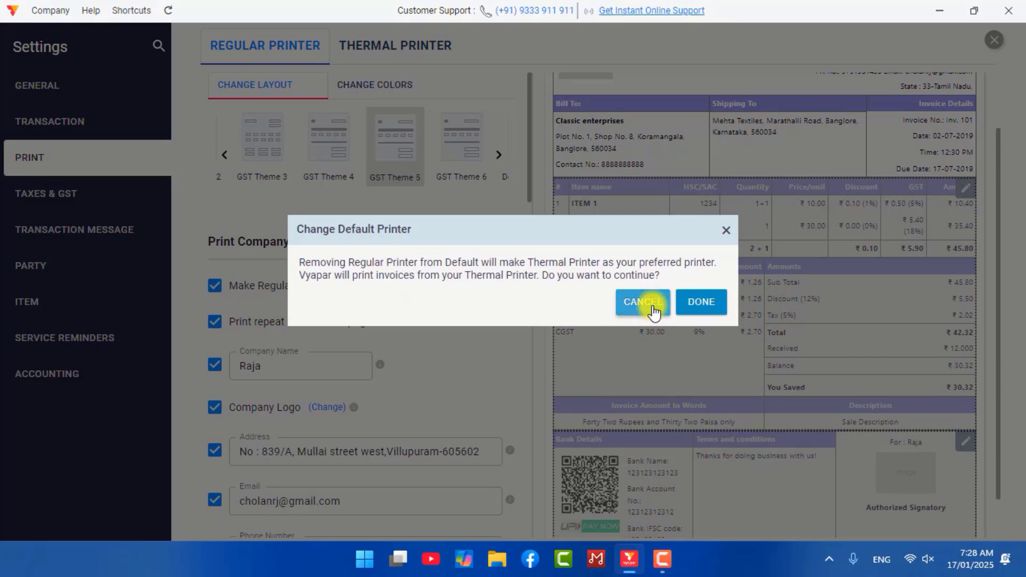
{"action": "left_click", "coordinate": [655, 313]}
{"action": "left_click", "coordinate": [235, 367]}
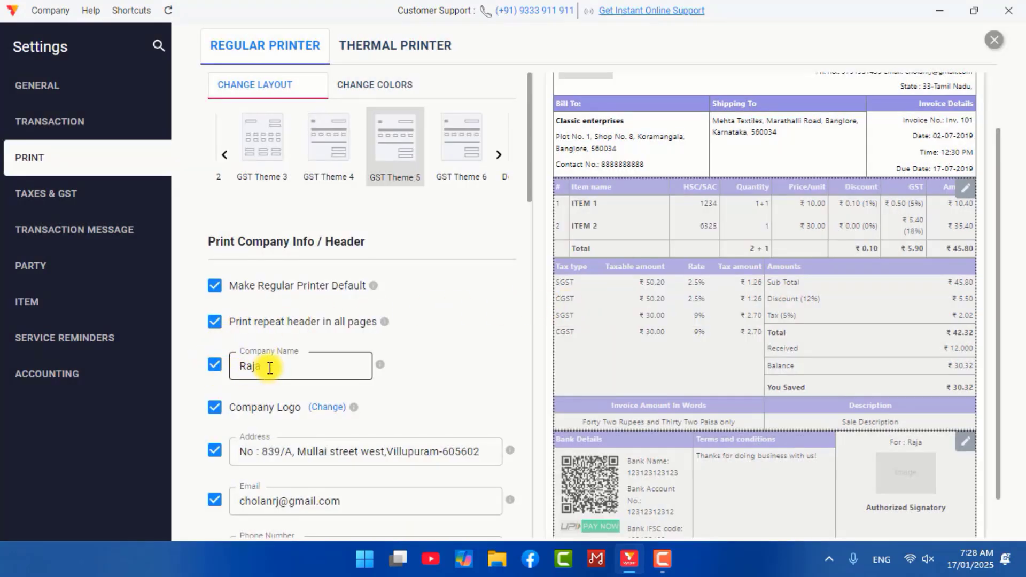
{"action": "double_click", "coordinate": [270, 368]}
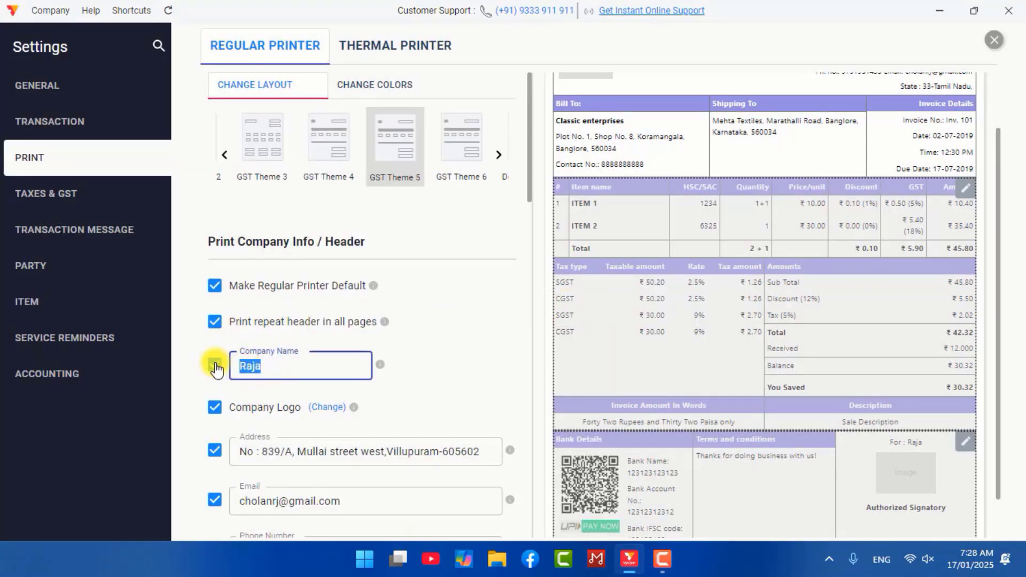
{"action": "key", "text": "BackSpace"}
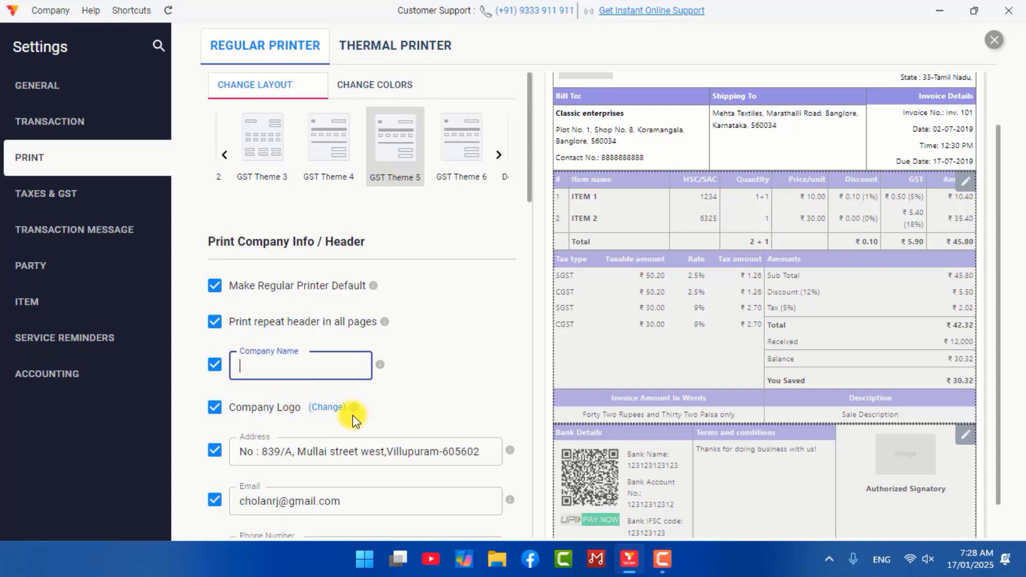
- Keep the print paper size at A4, and switch the orientation to Landscape and back to Portrait
{"action": "left_click_drag", "start_coordinate": [527, 202], "coordinate": [512, 315]}
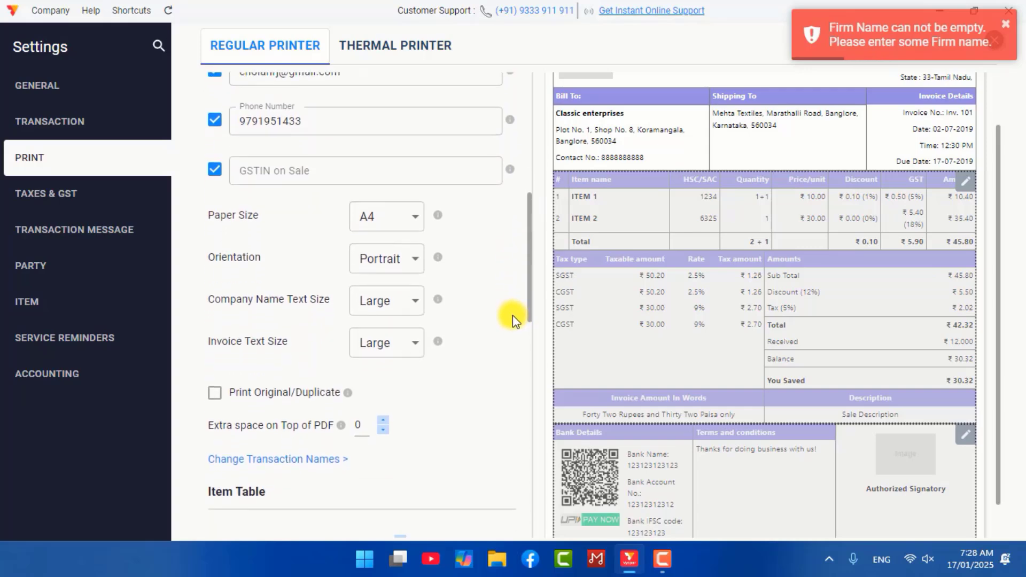
{"action": "left_click", "coordinate": [373, 214]}
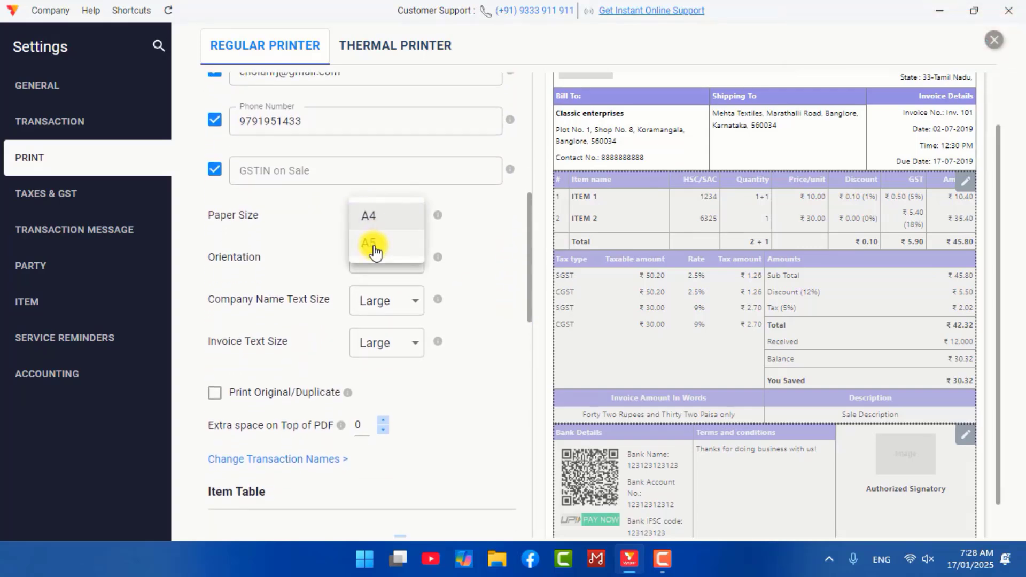
{"action": "left_click", "coordinate": [379, 220]}
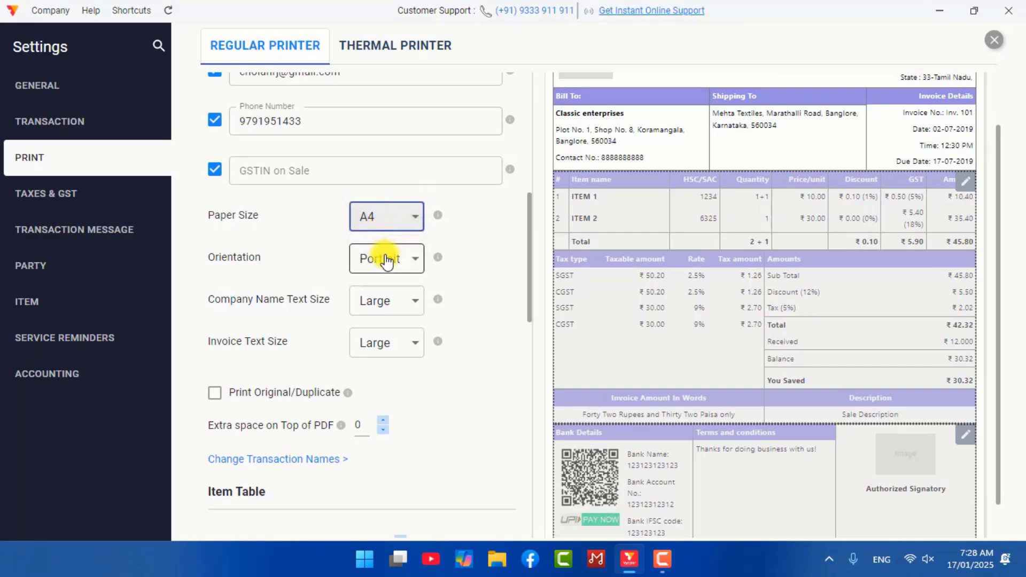
{"action": "left_click", "coordinate": [387, 262]}
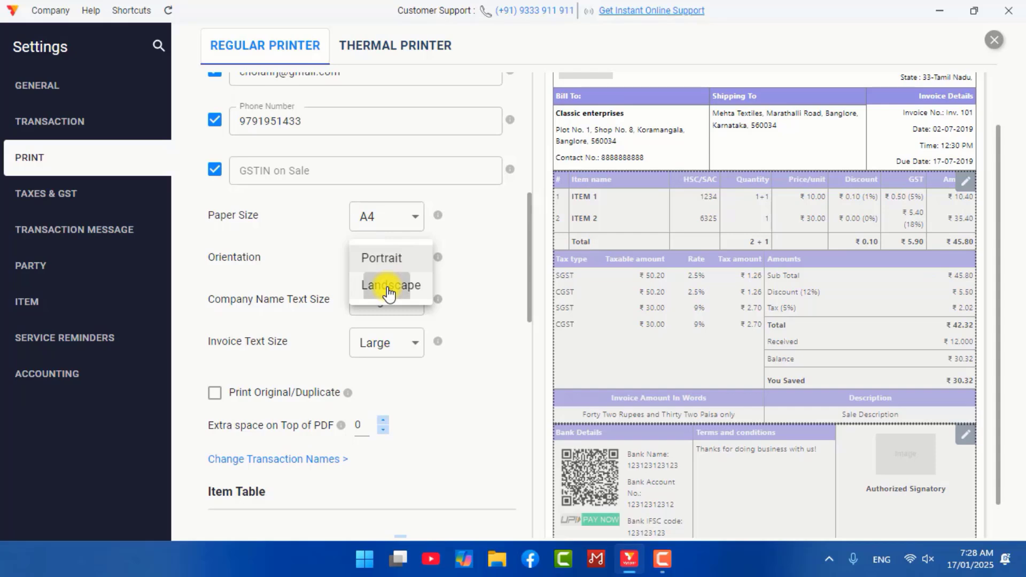
{"action": "left_click", "coordinate": [389, 289]}
{"action": "left_click", "coordinate": [412, 244]}
{"action": "left_click", "coordinate": [399, 236]}
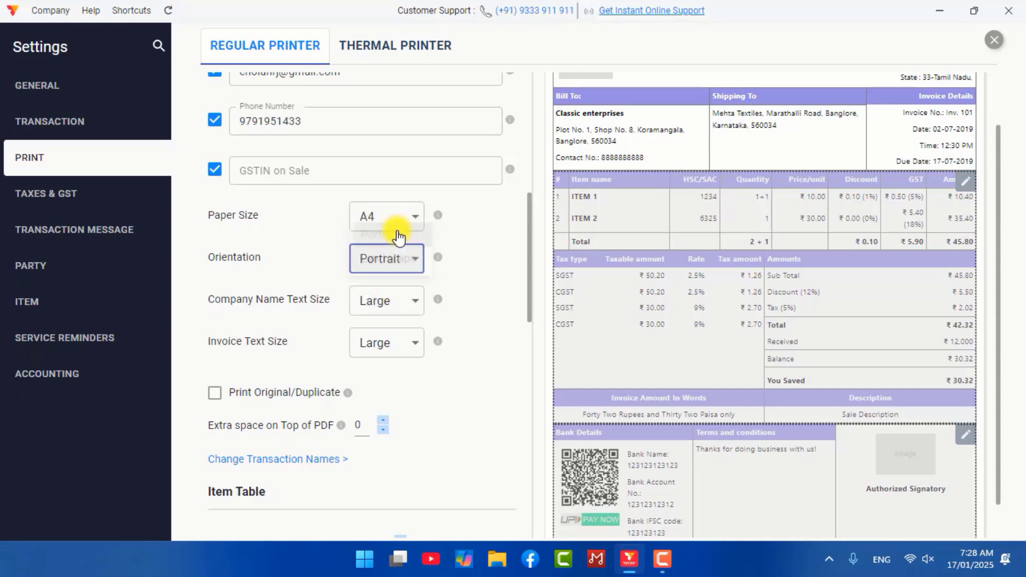
- Set the company name text size to V. Large, and look through the item table, totals and footer print options
{"action": "left_click", "coordinate": [399, 312]}
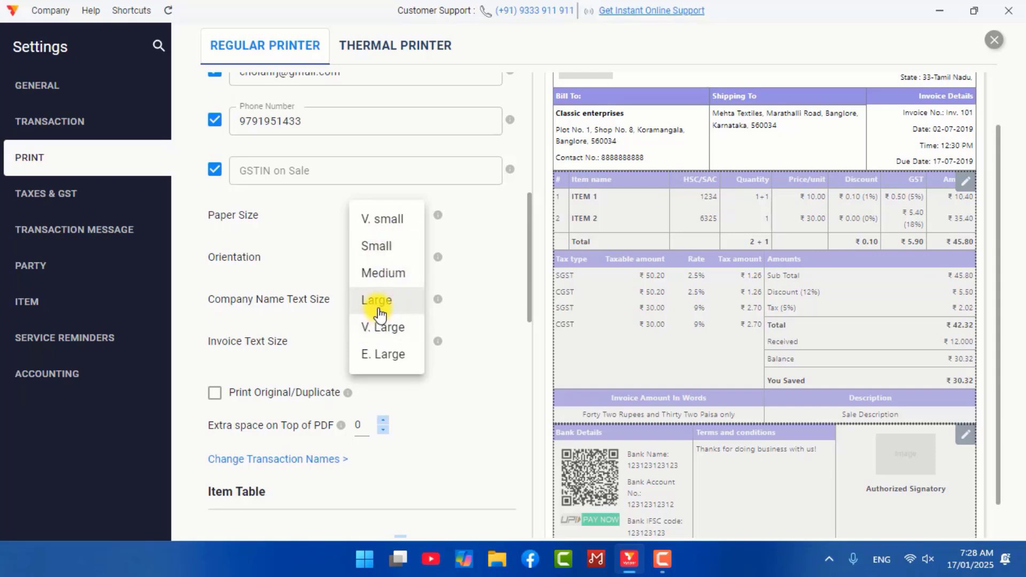
{"action": "left_click", "coordinate": [380, 337]}
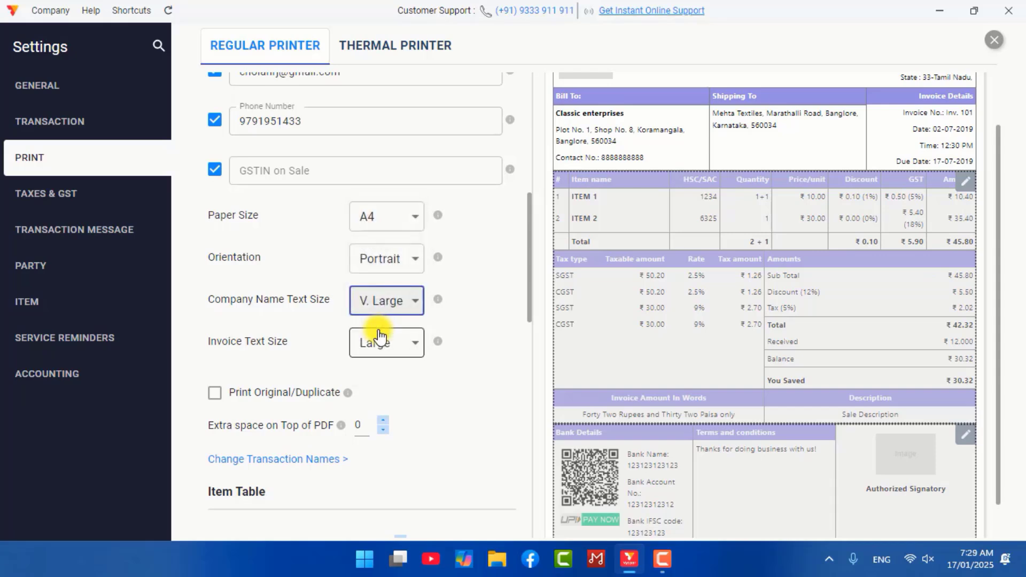
{"action": "scroll", "coordinate": [503, 369], "scroll_direction": "down", "scroll_amount": 7}
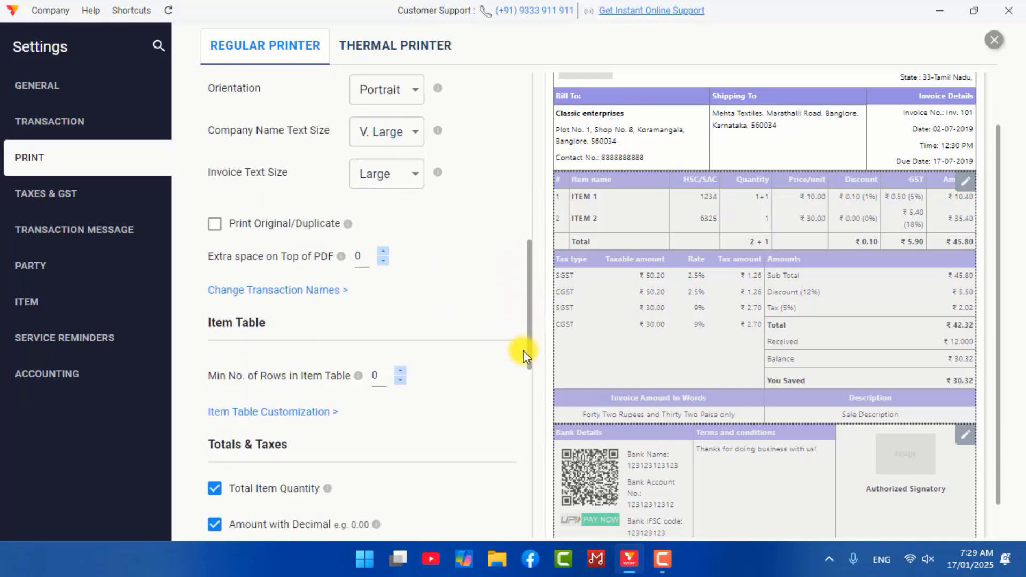
{"action": "scroll", "coordinate": [513, 414], "scroll_direction": "down", "scroll_amount": 5}
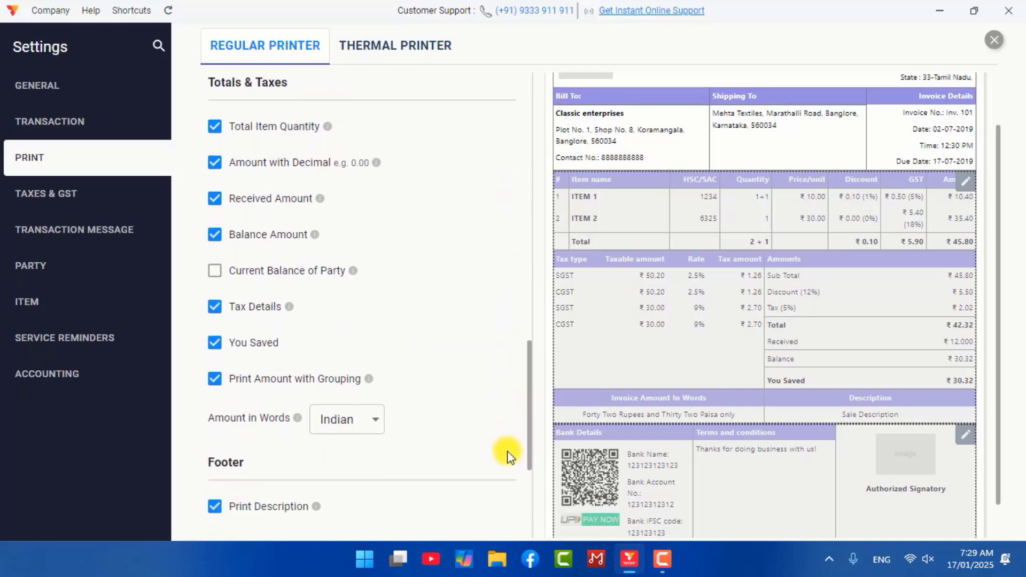
{"action": "scroll", "coordinate": [506, 484], "scroll_direction": "down", "scroll_amount": 2}
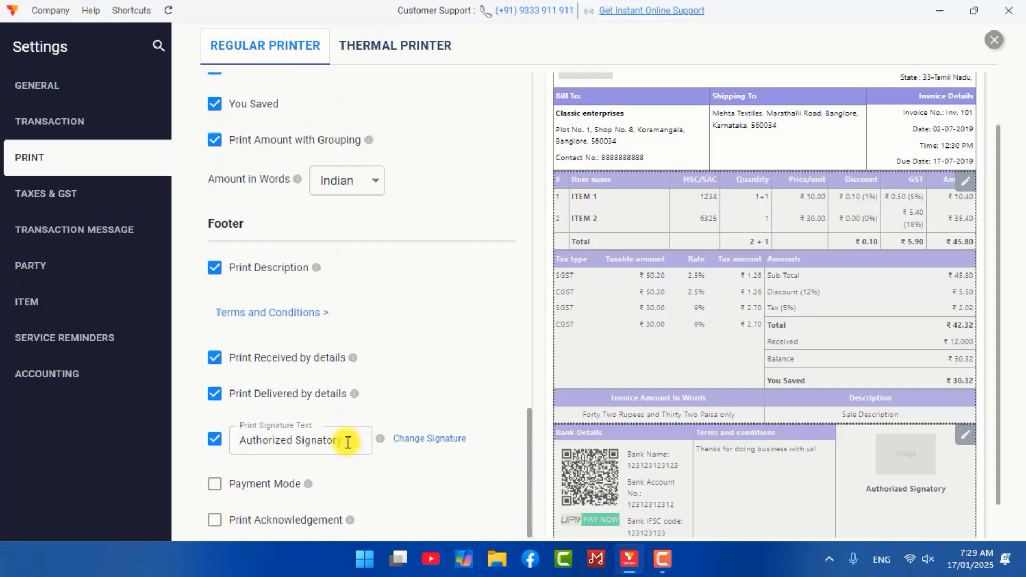
- View the GST settings, set transaction messages to send via personal WhatsApp, and dismiss the QR code login
{"action": "left_click", "coordinate": [79, 206]}
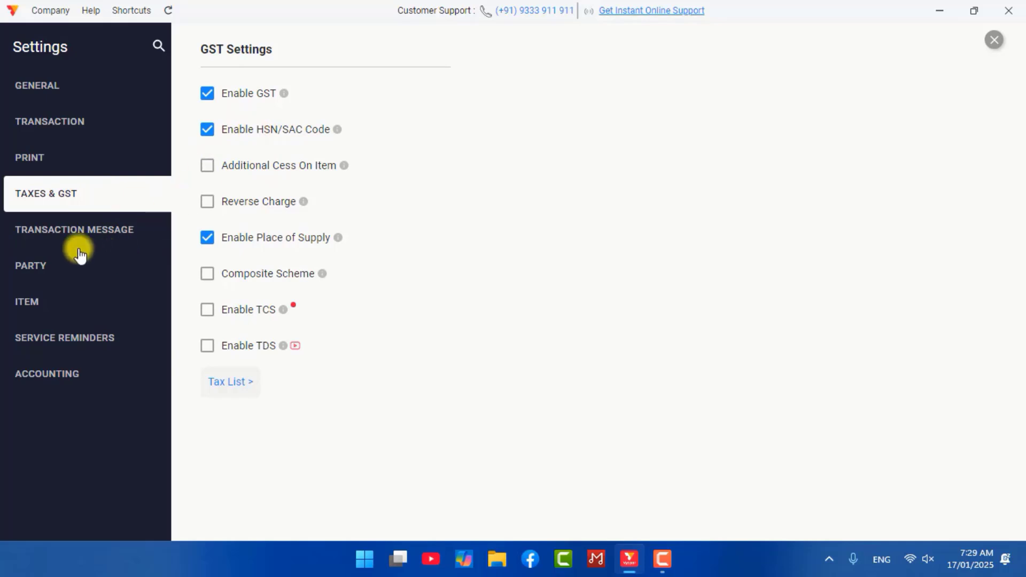
{"action": "left_click", "coordinate": [32, 230]}
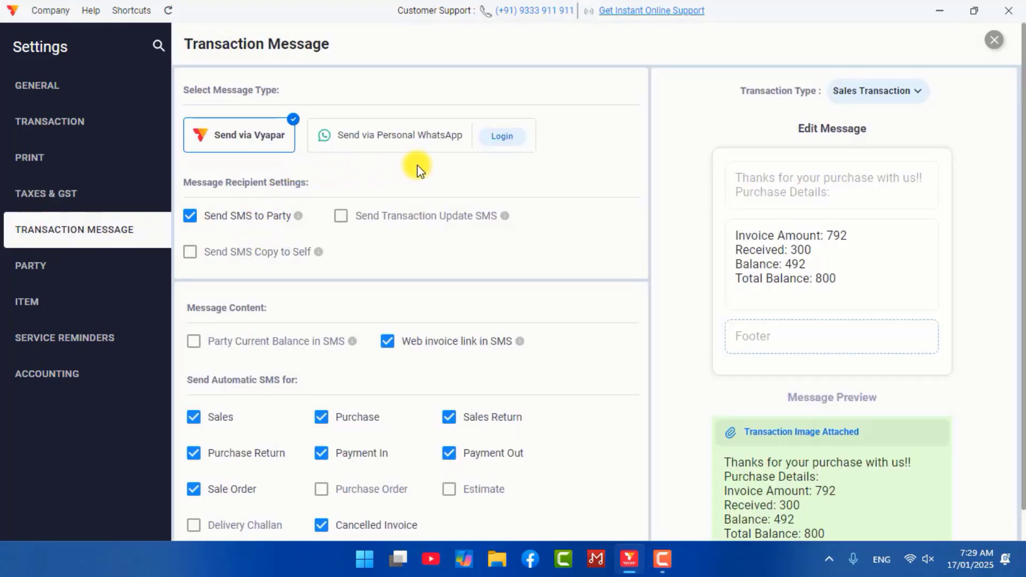
{"action": "left_click", "coordinate": [344, 136]}
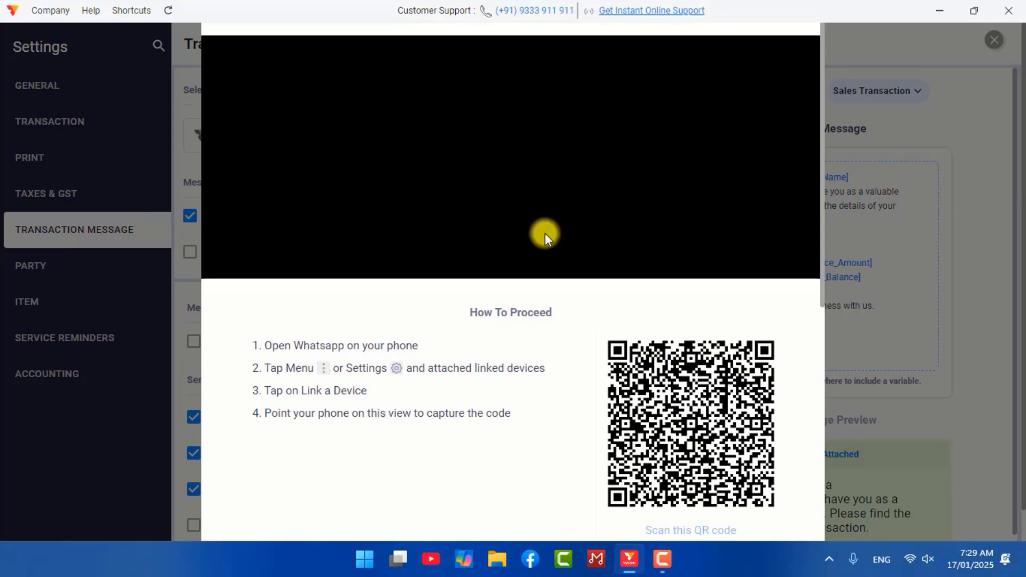
{"action": "left_click", "coordinate": [992, 37]}
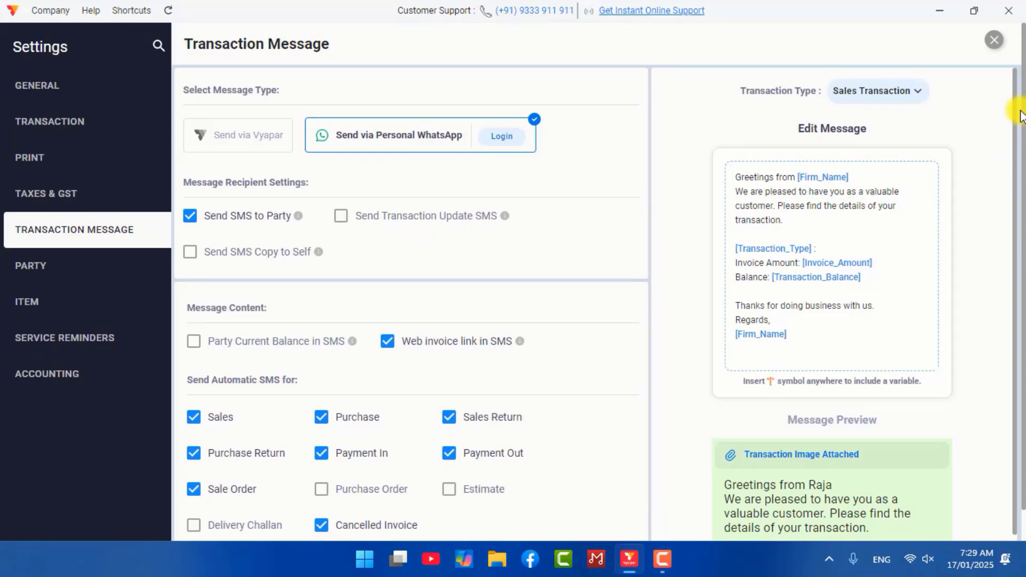
- Highlight the text of the sales transaction message template to examine it, and leave the editor without changing it
{"action": "key", "text": "ctrl+a"}
{"action": "left_click", "coordinate": [854, 232]}
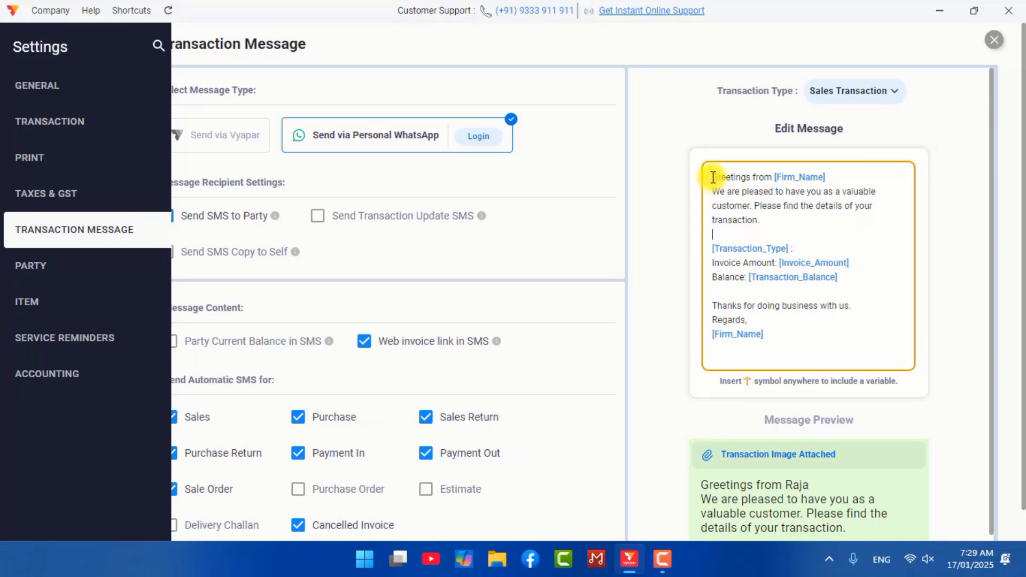
{"action": "left_click_drag", "start_coordinate": [711, 174], "coordinate": [797, 350]}
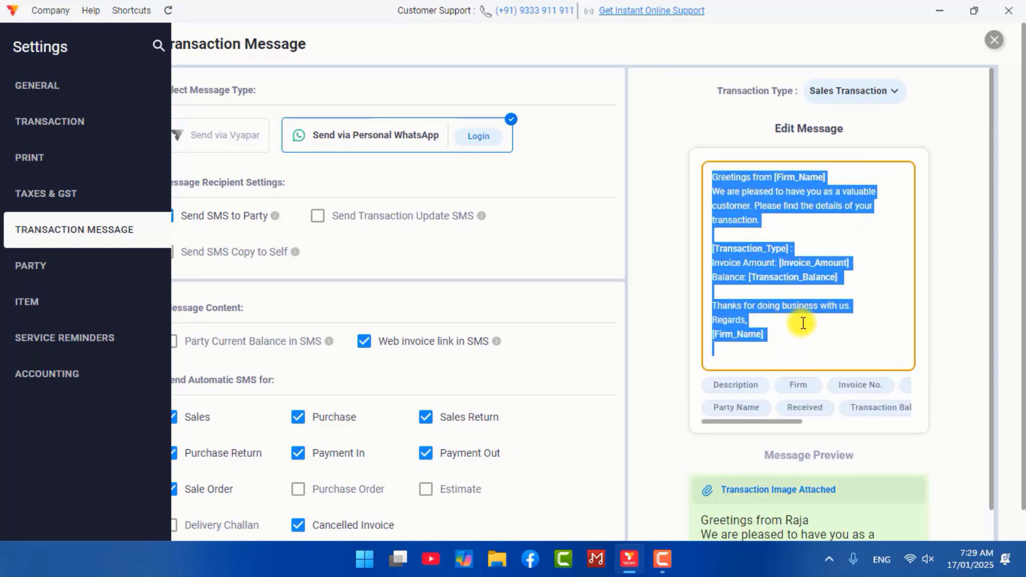
{"action": "left_click", "coordinate": [865, 250]}
{"action": "left_click_drag", "start_coordinate": [713, 168], "coordinate": [807, 334]}
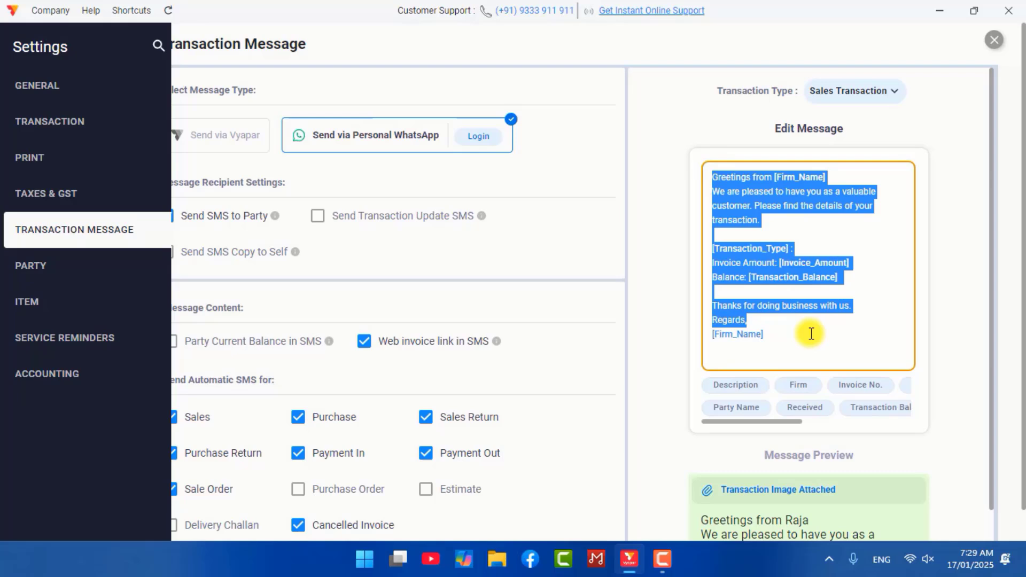
{"action": "left_click", "coordinate": [543, 337]}
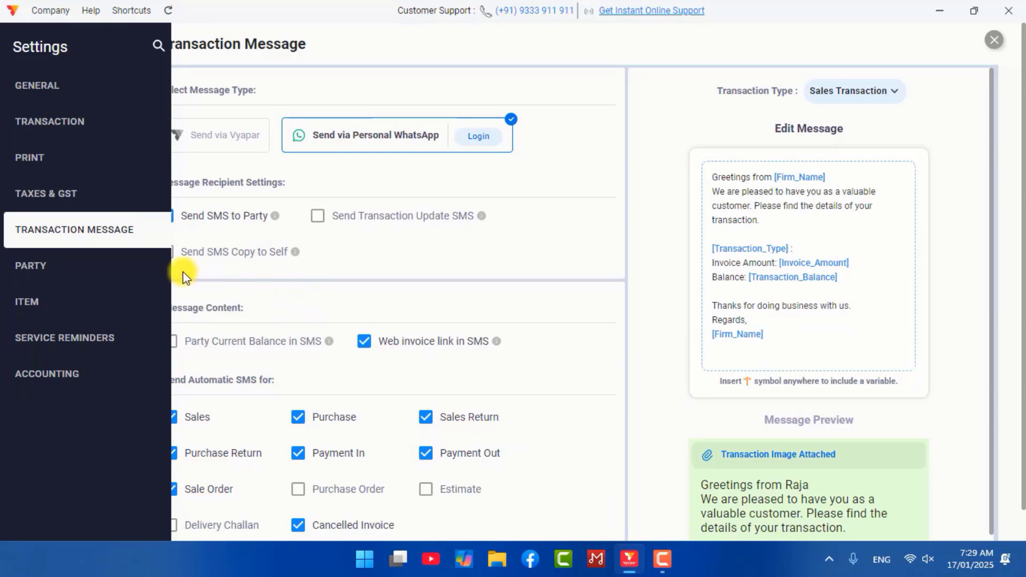
- Enable Additional Field 1 in the party settings
{"action": "left_click", "coordinate": [55, 271]}
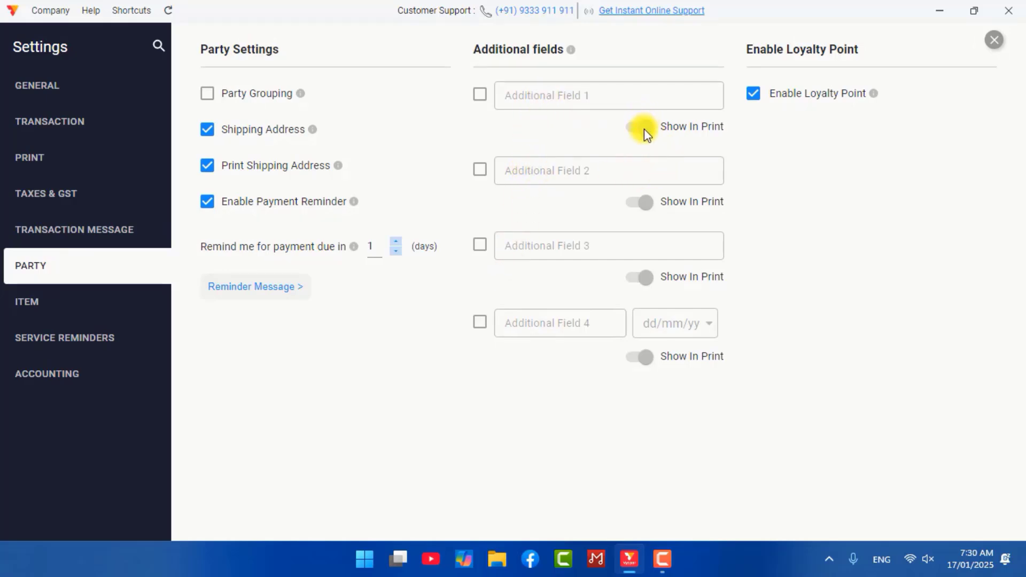
{"action": "left_click", "coordinate": [481, 96]}
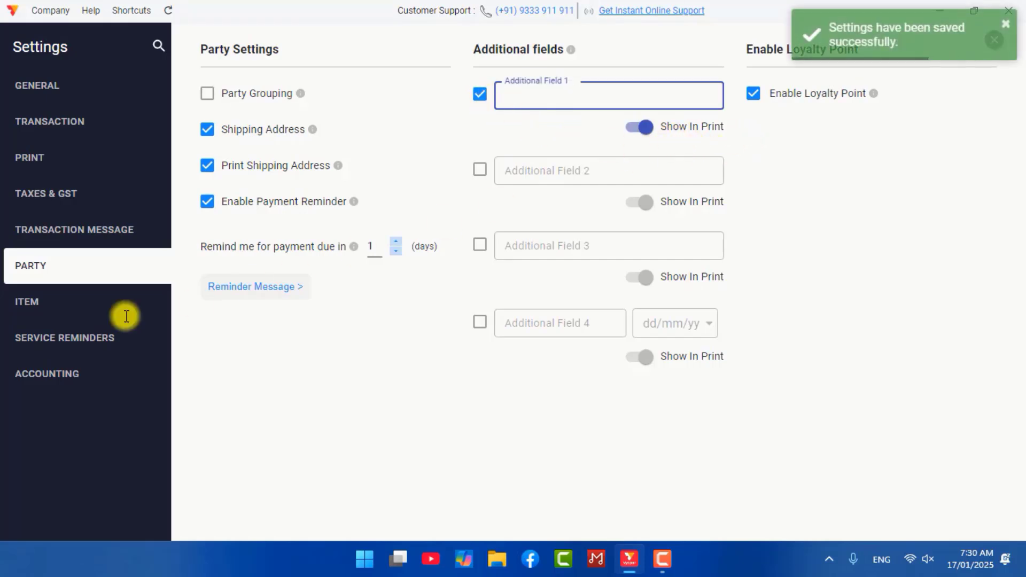
- Enable Serial No. tracking and the Batch No., Exp Date, Mfg Date, Model No. and Size fields in the item settings
{"action": "left_click", "coordinate": [29, 305]}
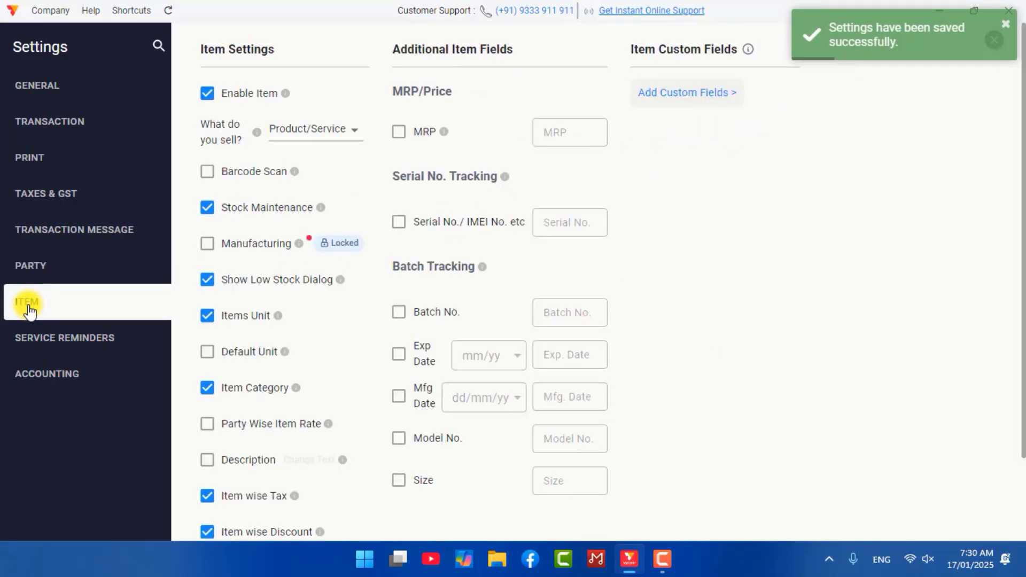
{"action": "left_click", "coordinate": [402, 224]}
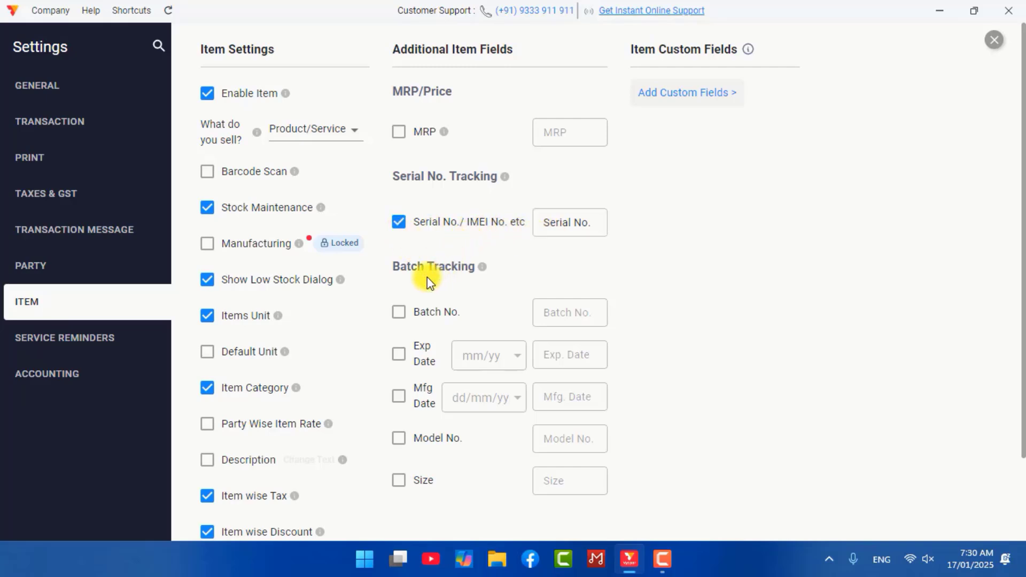
{"action": "left_click", "coordinate": [401, 315]}
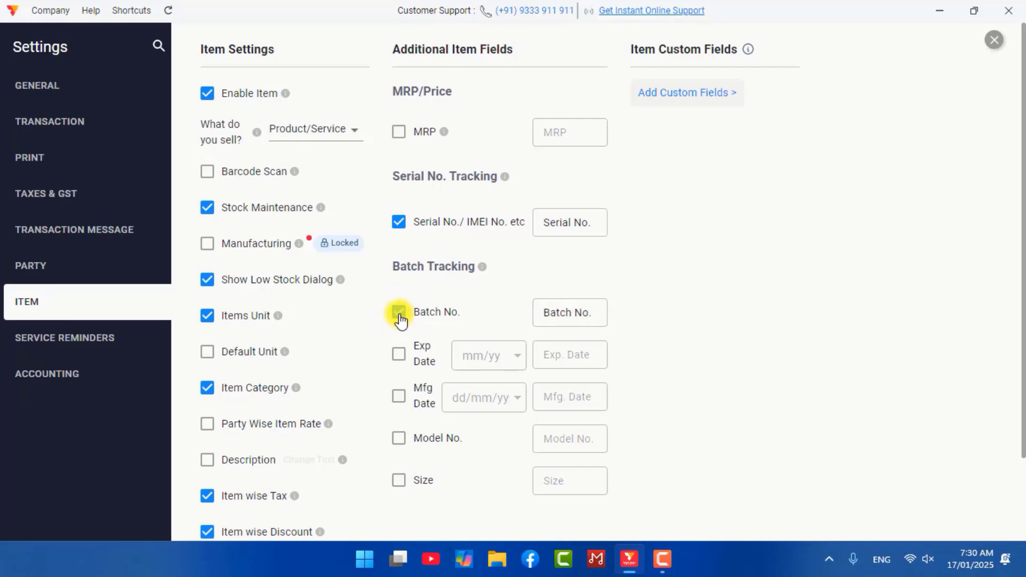
{"action": "left_click", "coordinate": [397, 363]}
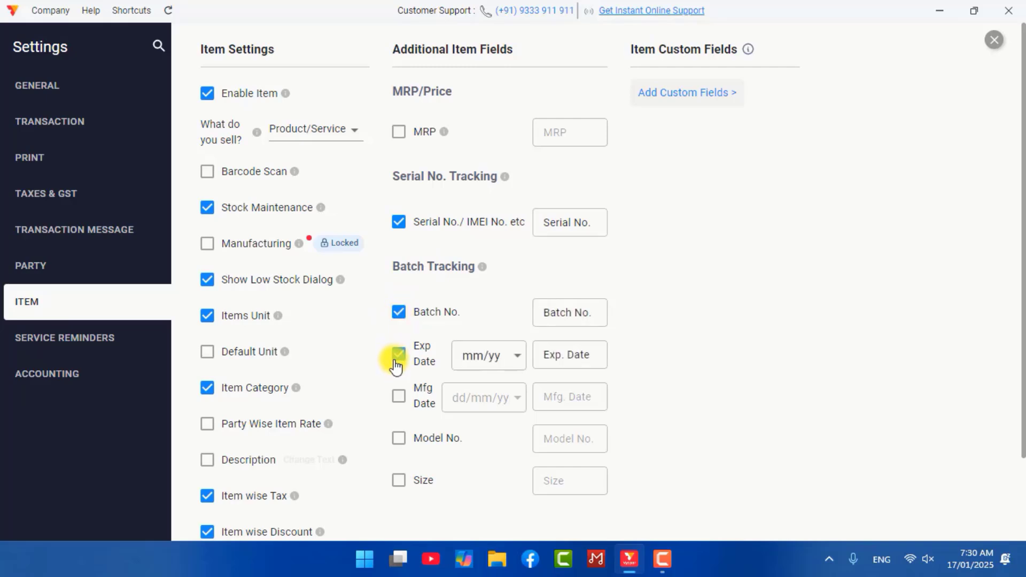
{"action": "left_click", "coordinate": [397, 400]}
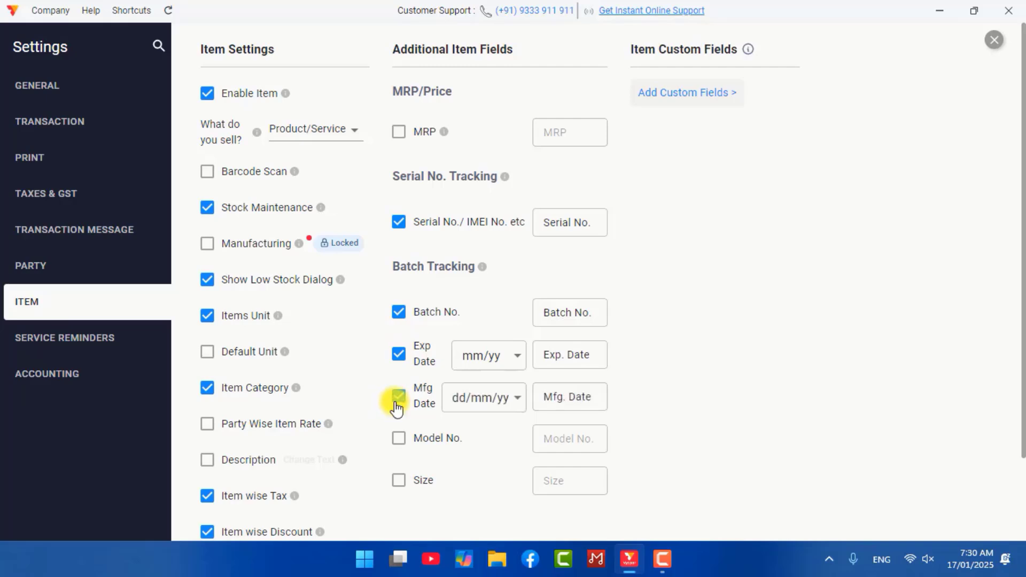
{"action": "left_click", "coordinate": [401, 445]}
{"action": "left_click", "coordinate": [400, 482]}
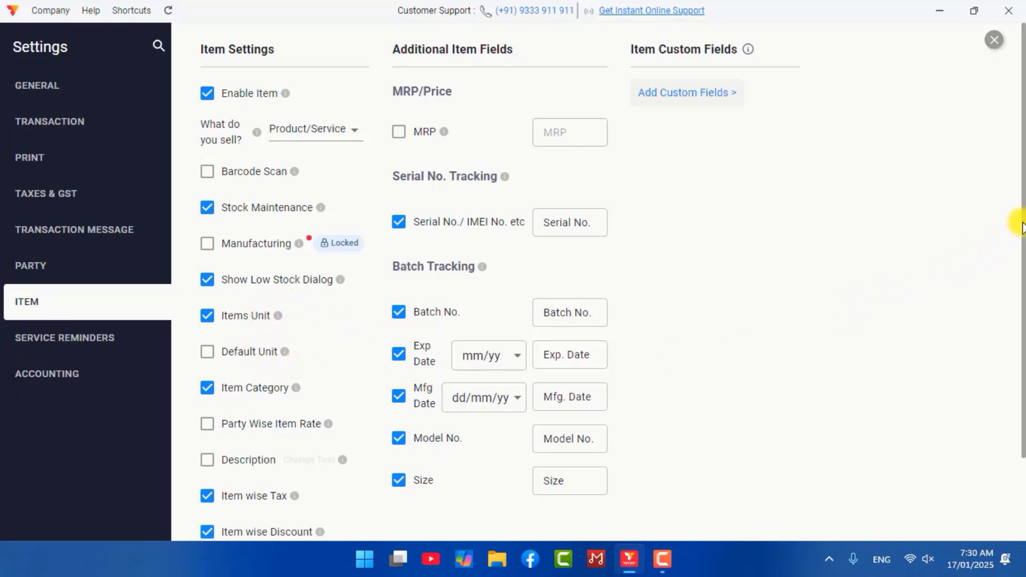
- Look through the remaining item settings and view the Service Reminders page
{"action": "left_click_drag", "start_coordinate": [1020, 222], "coordinate": [1022, 343]}
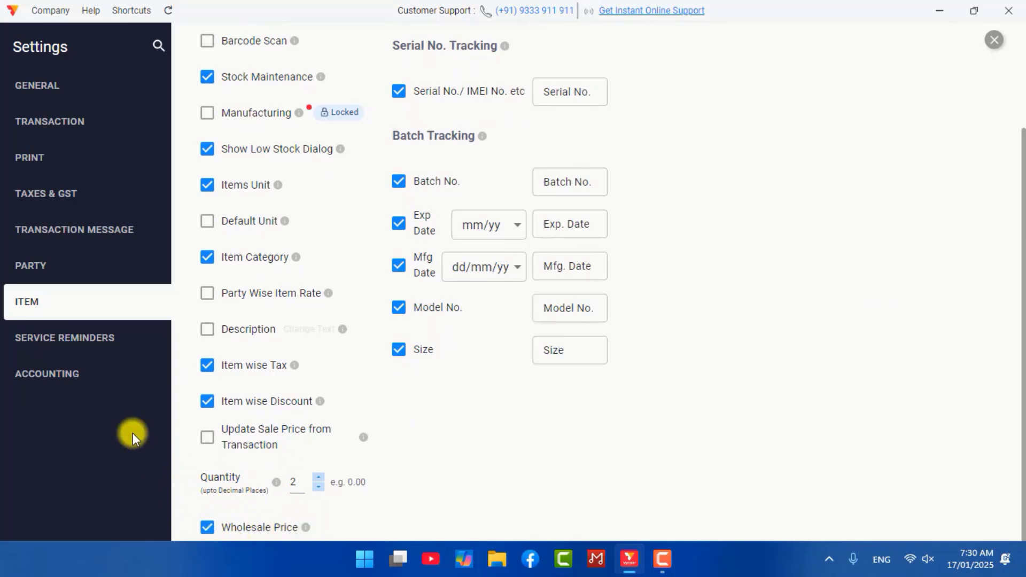
{"action": "left_click", "coordinate": [84, 342]}
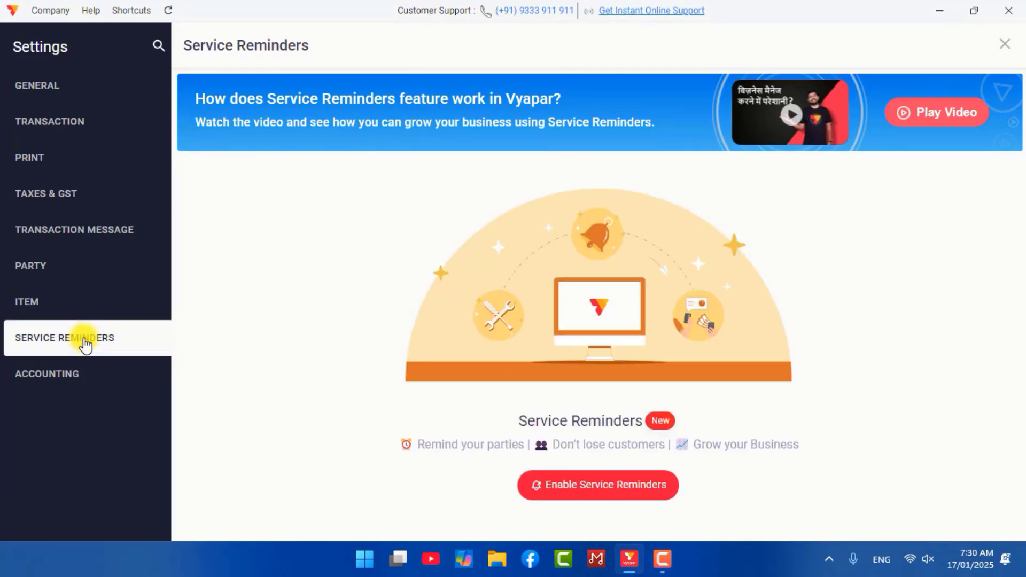
- View the Accounting settings, and review the General, Transaction, Print, Taxes & GST and Transaction Message settings once more
{"action": "left_click", "coordinate": [55, 378]}
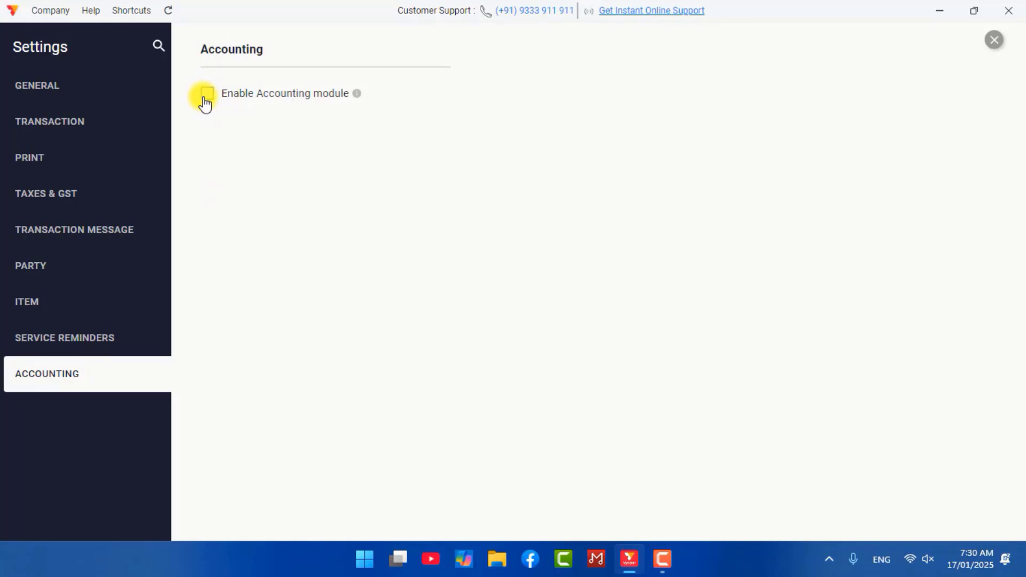
{"action": "left_click_drag", "start_coordinate": [51, 65], "coordinate": [58, 97]}
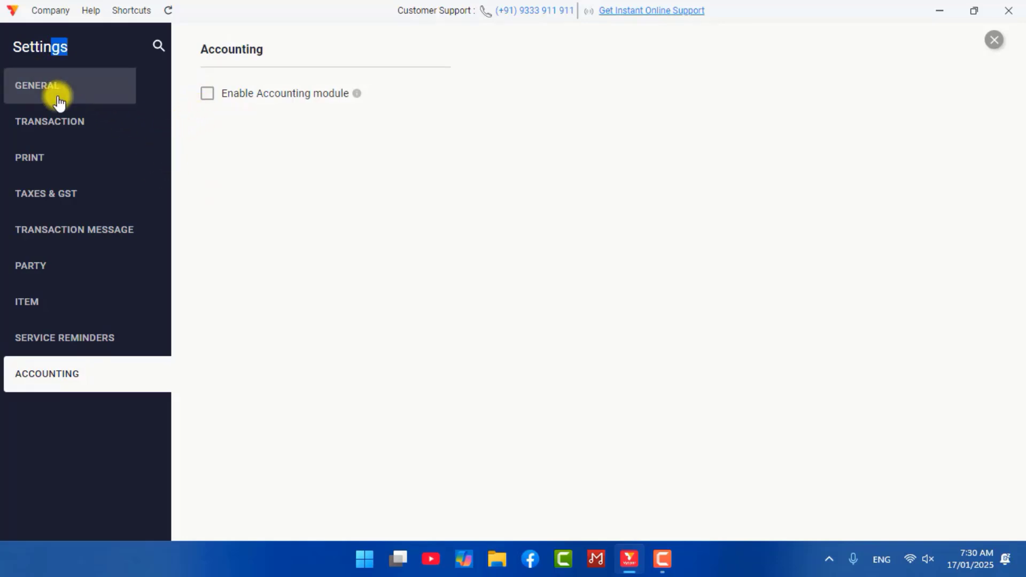
{"action": "left_click", "coordinate": [58, 100]}
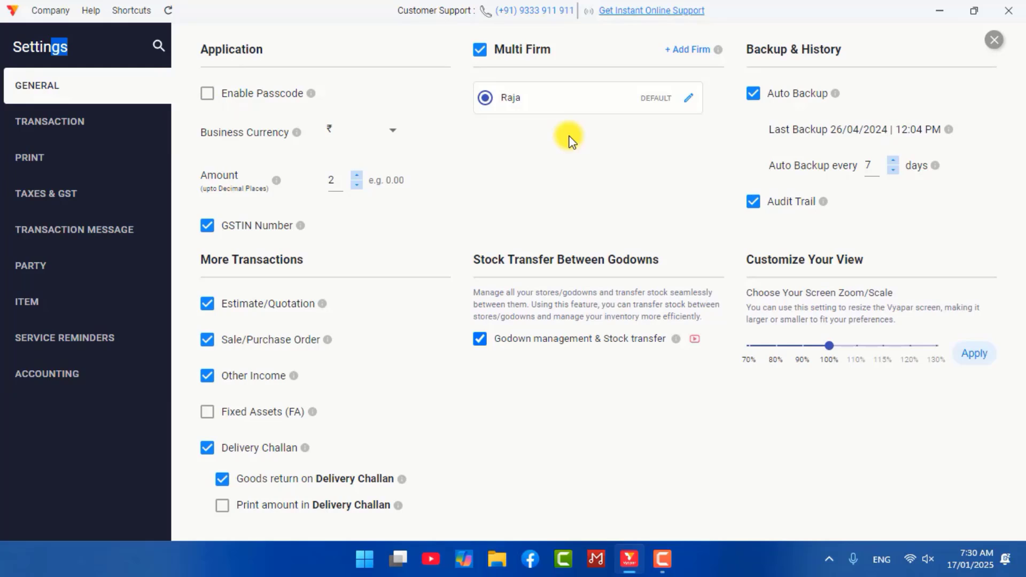
{"action": "left_click", "coordinate": [74, 127]}
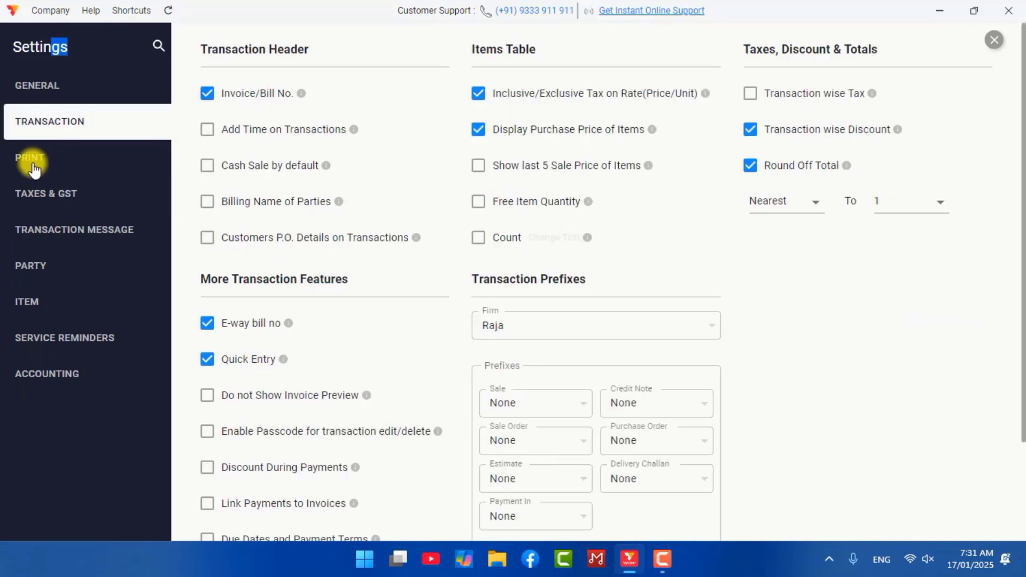
{"action": "left_click", "coordinate": [32, 160]}
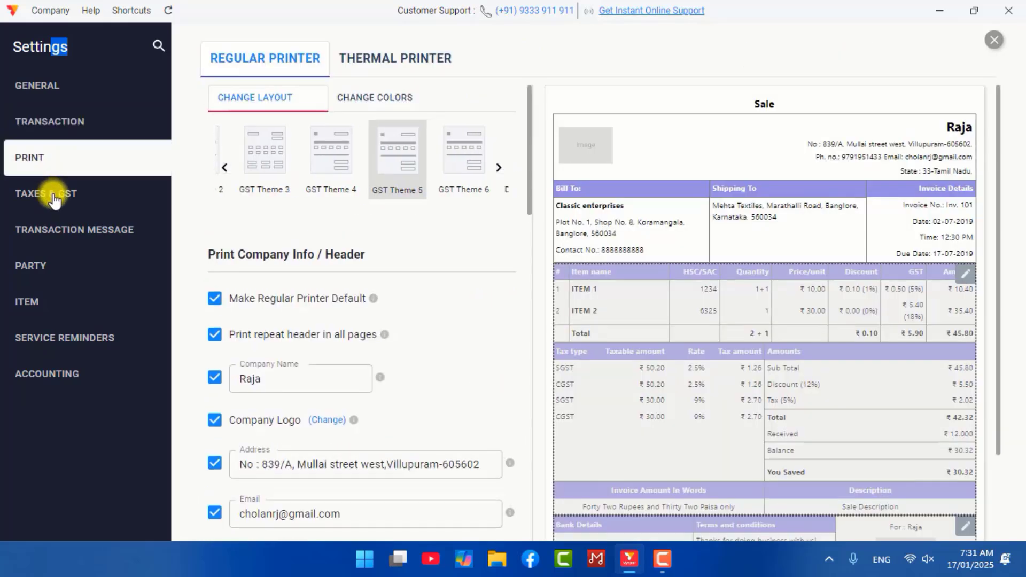
{"action": "left_click", "coordinate": [54, 199]}
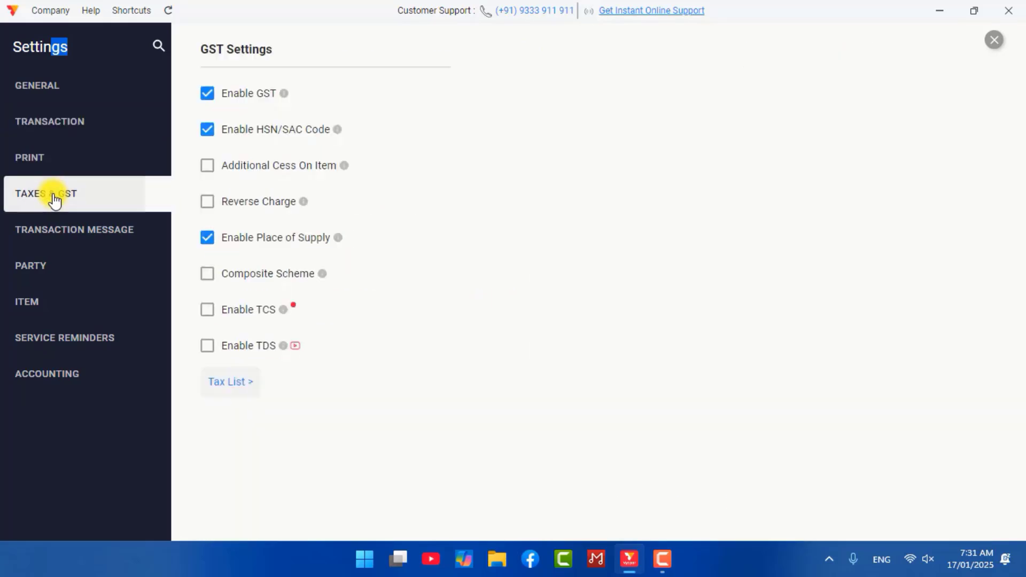
{"action": "left_click", "coordinate": [58, 236]}
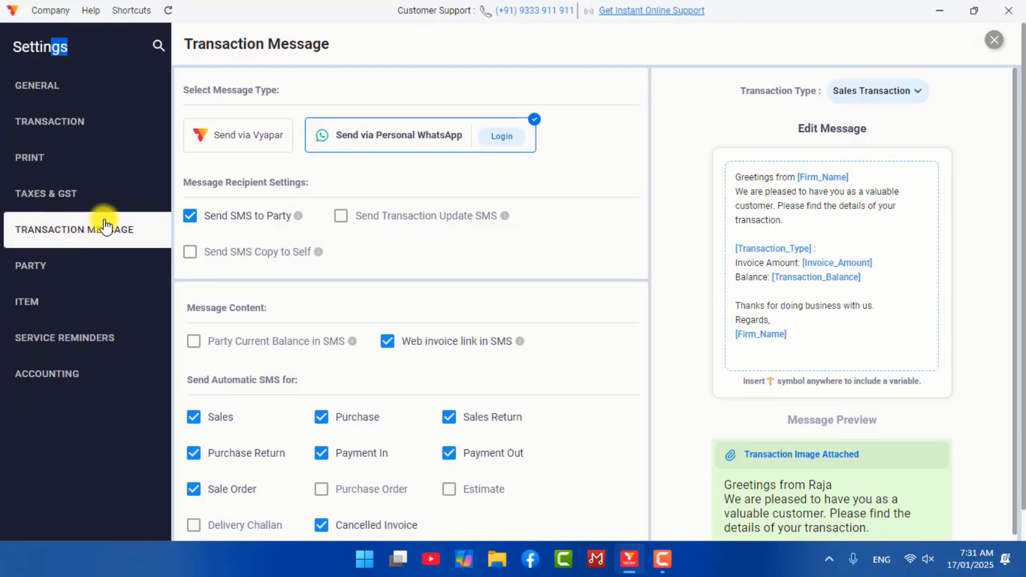